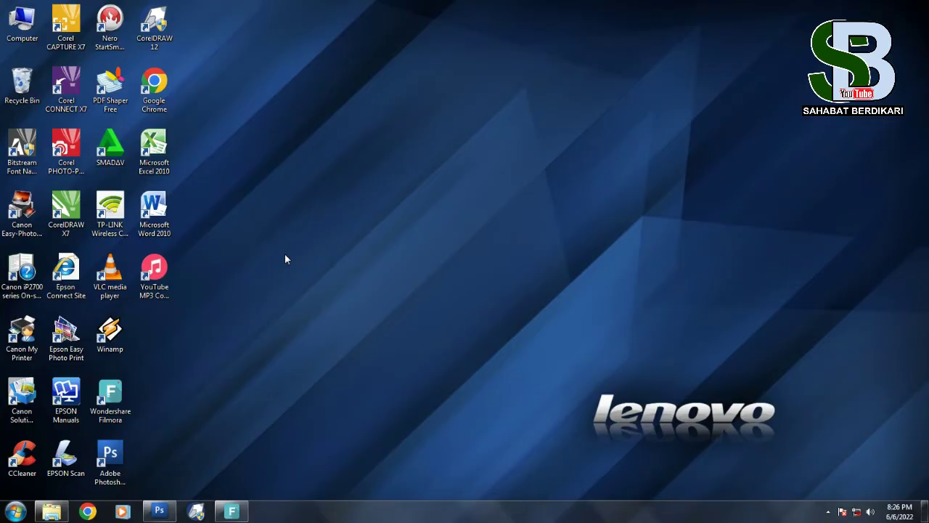
Step: Bring Adobe Photoshop CS3 up full-screen from its taskbar preview
left_click(162, 510)
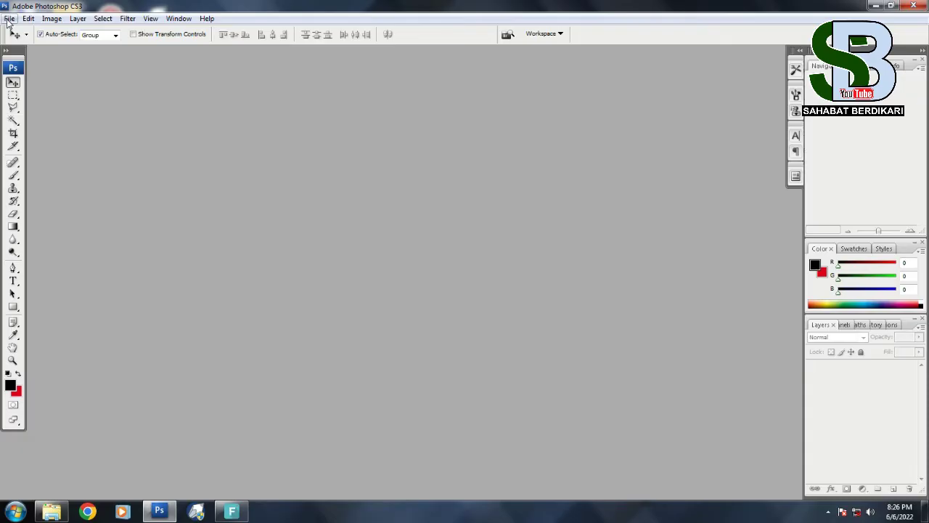
Step: Start a File > Import scan from the EPSON L3110 Series scanner
left_click(9, 20)
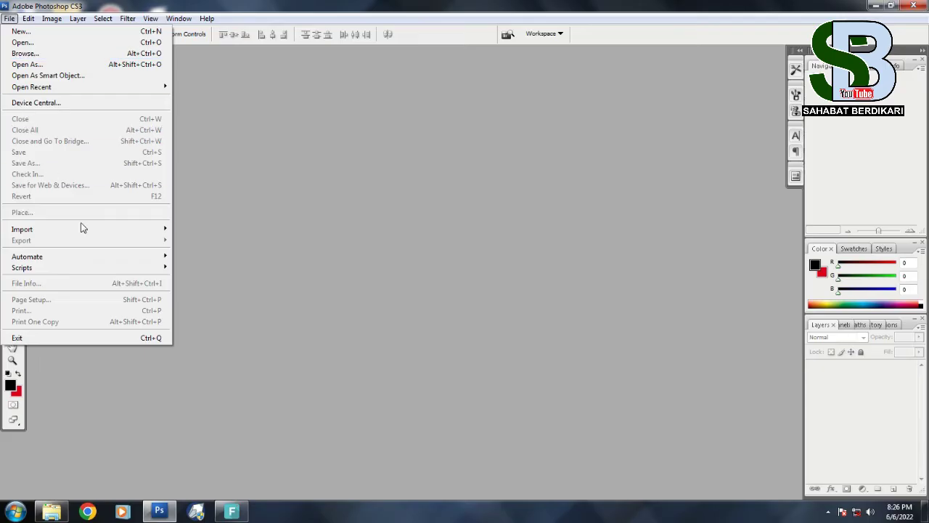
mouse_move(22, 229)
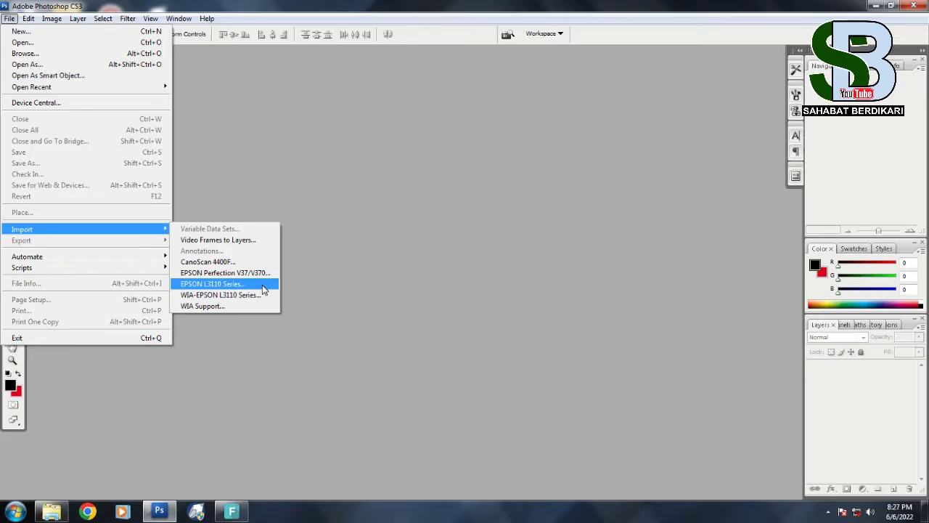
left_click(263, 289)
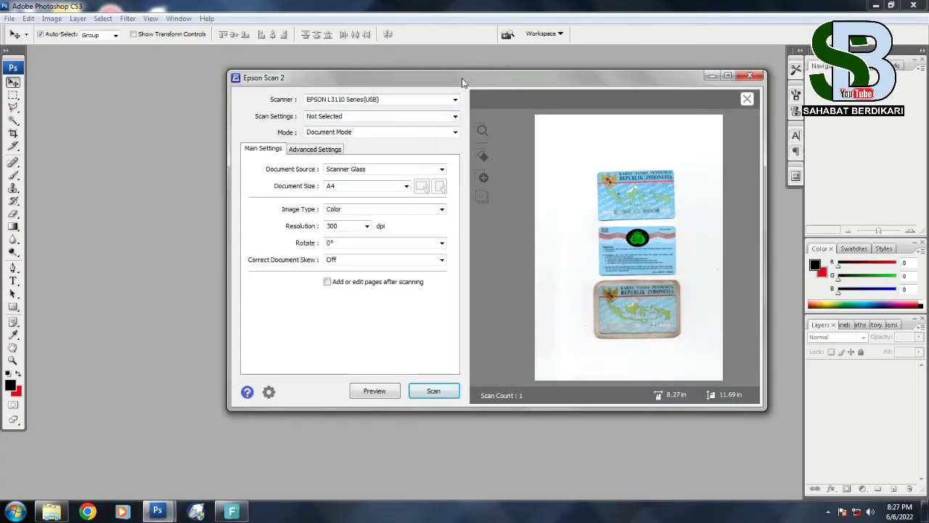
Step: Confirm A4, Color and 300 dpi in Epson Scan 2, then preview the scanner glass
left_click_drag(462, 79, 457, 94)
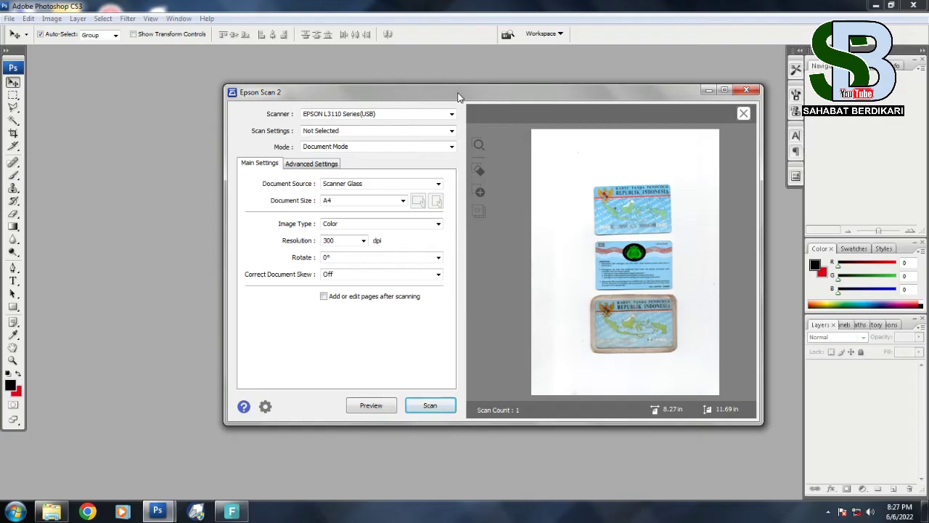
left_click(402, 202)
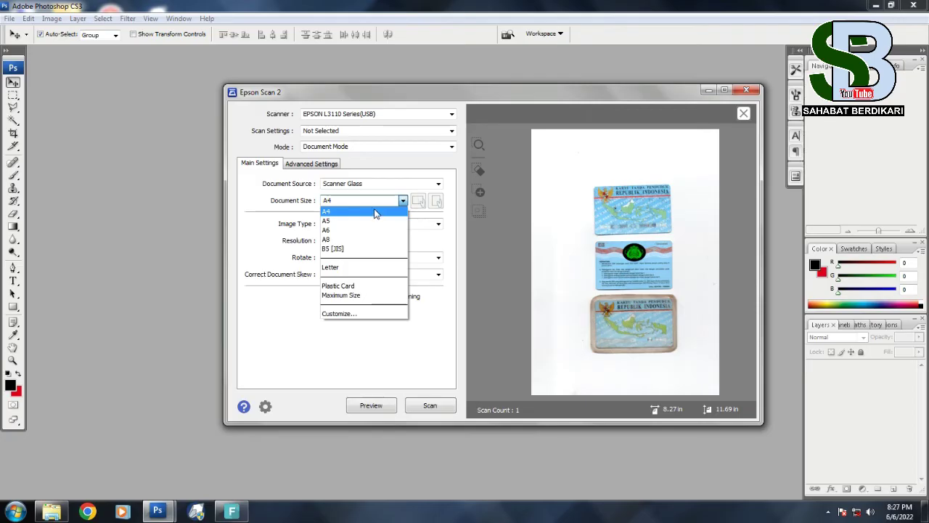
left_click(374, 212)
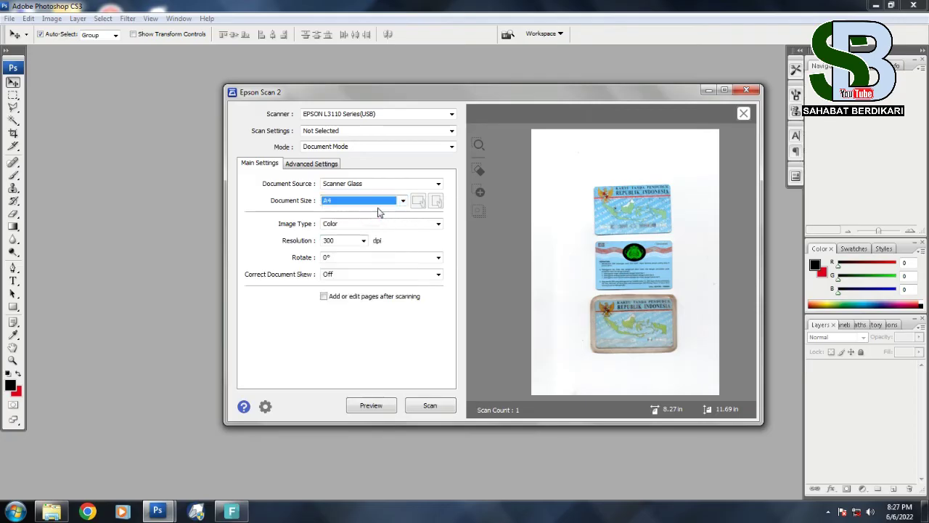
left_click(438, 226)
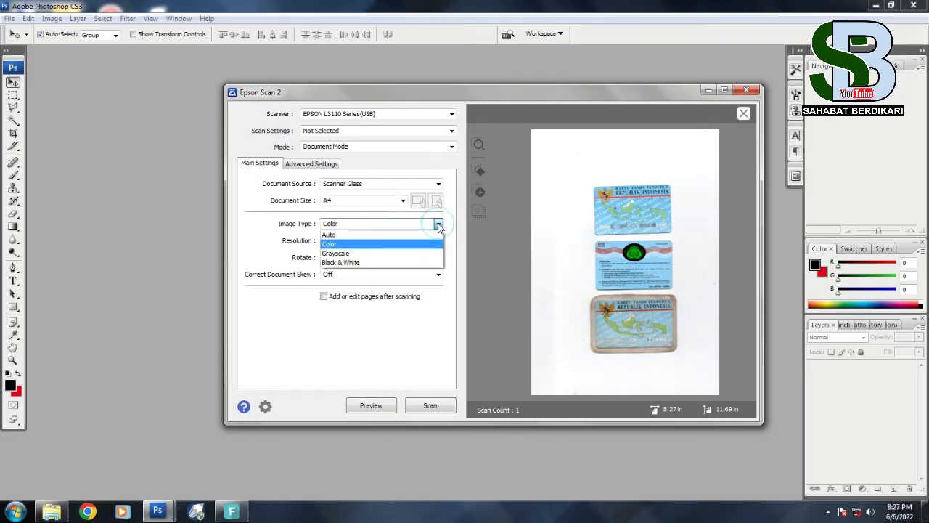
left_click(438, 225)
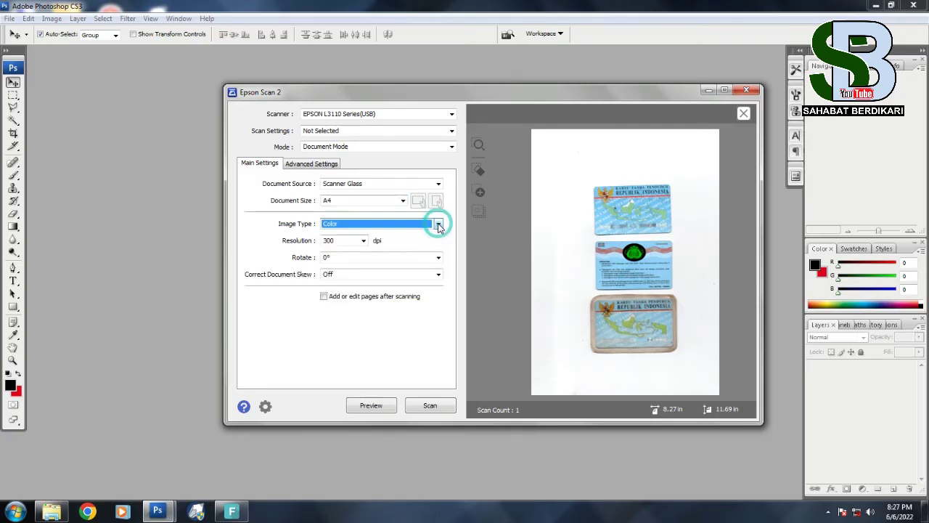
left_click(364, 240)
left_click(364, 241)
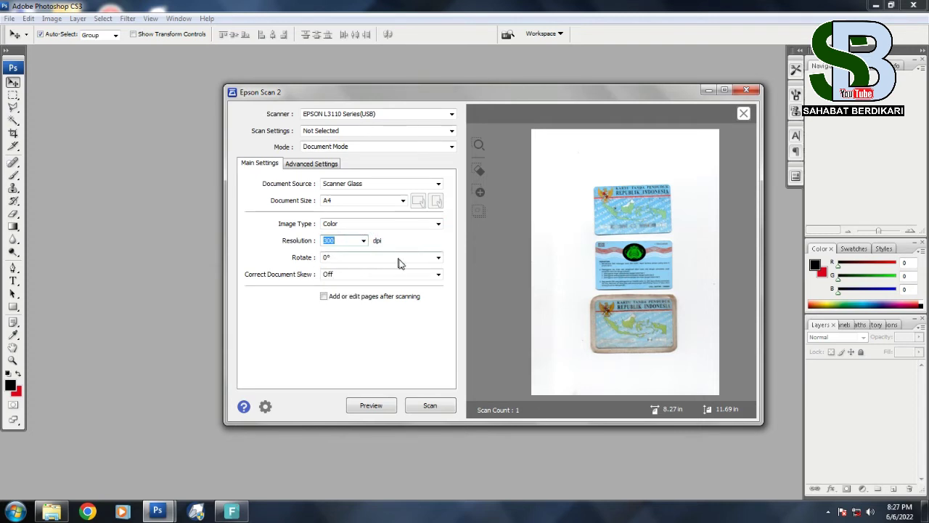
left_click(363, 407)
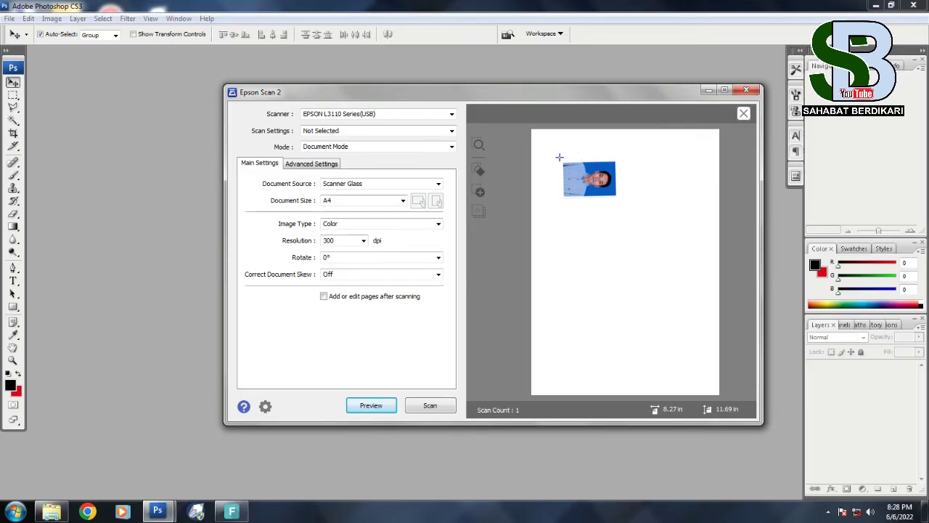
Step: Frame the pass photo with a marquee in the preview and scan only that area
left_click(558, 158)
left_click_drag(558, 158, 622, 200)
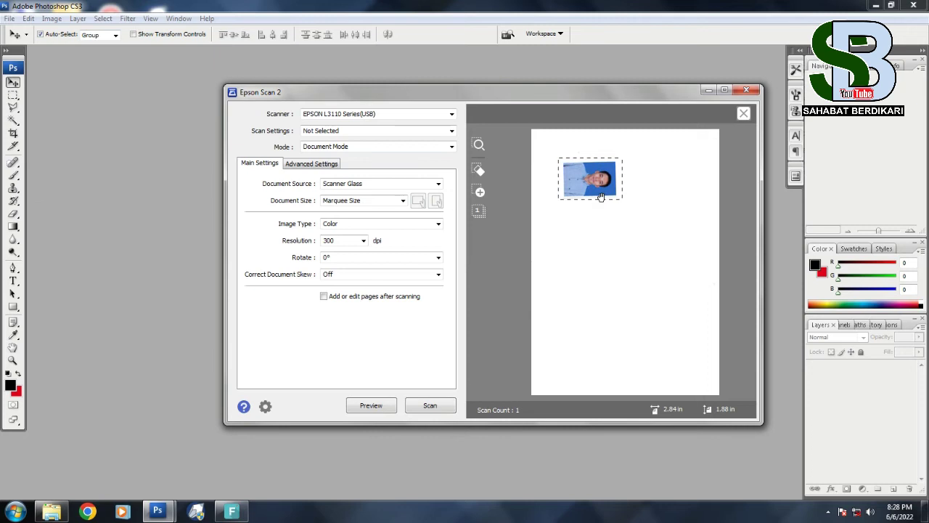
left_click(416, 408)
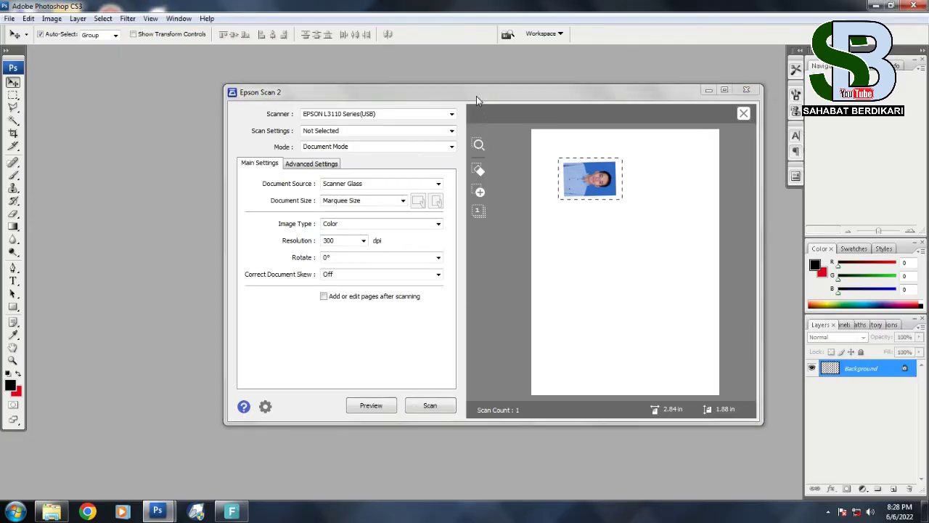
Step: Clear the scan marquee and close Epson Scan 2
left_click(479, 168)
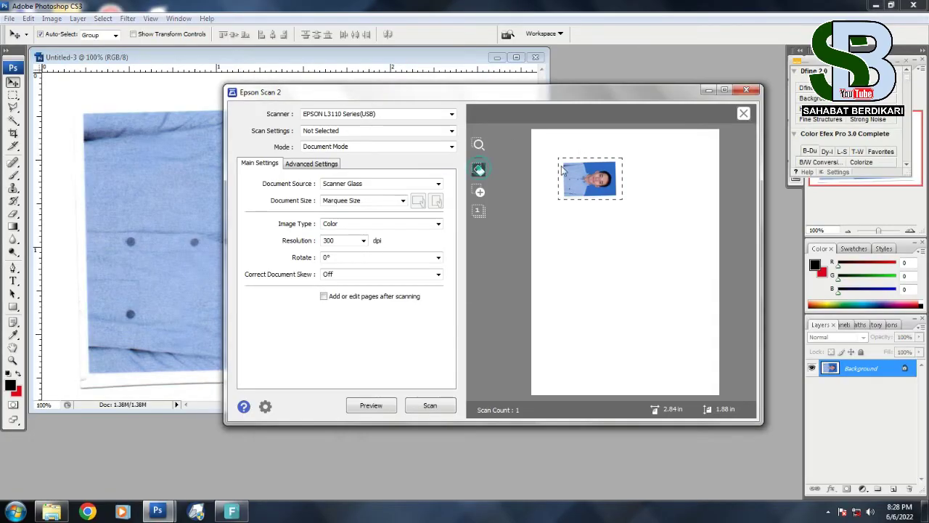
left_click(752, 92)
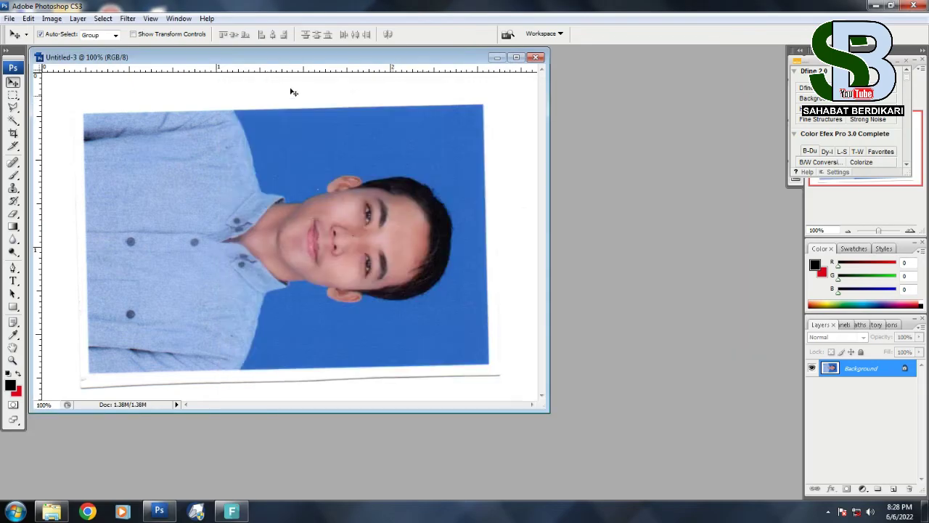
left_click_drag(222, 58, 264, 79)
Step: Rotate the canvas in 90° steps until the pass photo stands upright in portrait
left_click(49, 19)
mouse_move(72, 136)
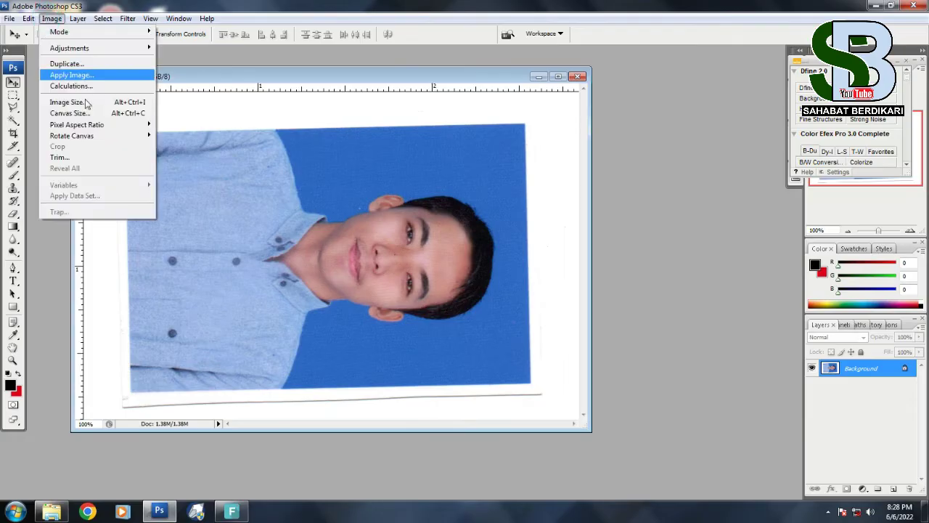
left_click(187, 157)
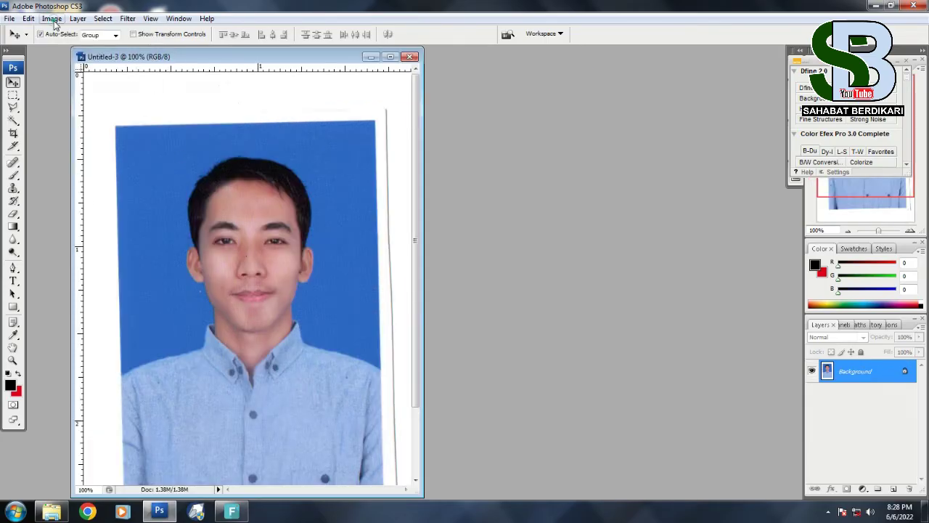
left_click(52, 18)
left_click(168, 146)
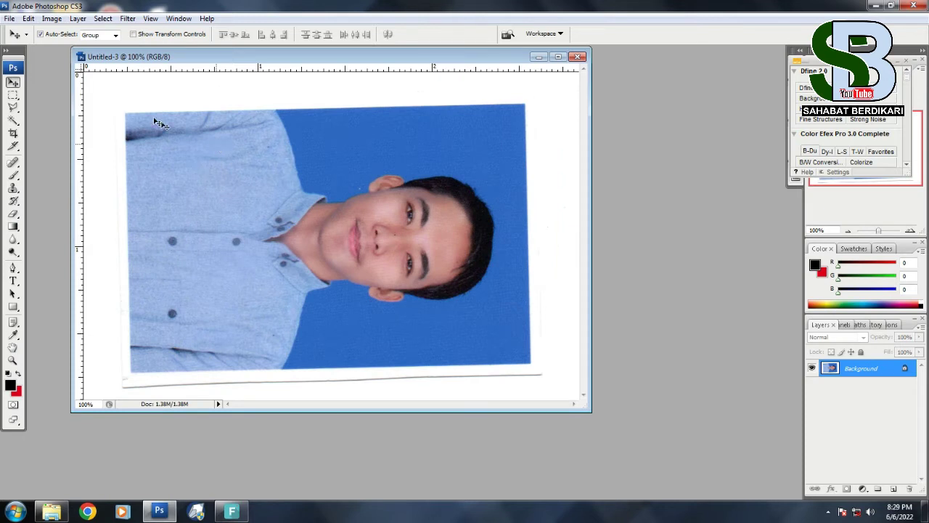
left_click(51, 20)
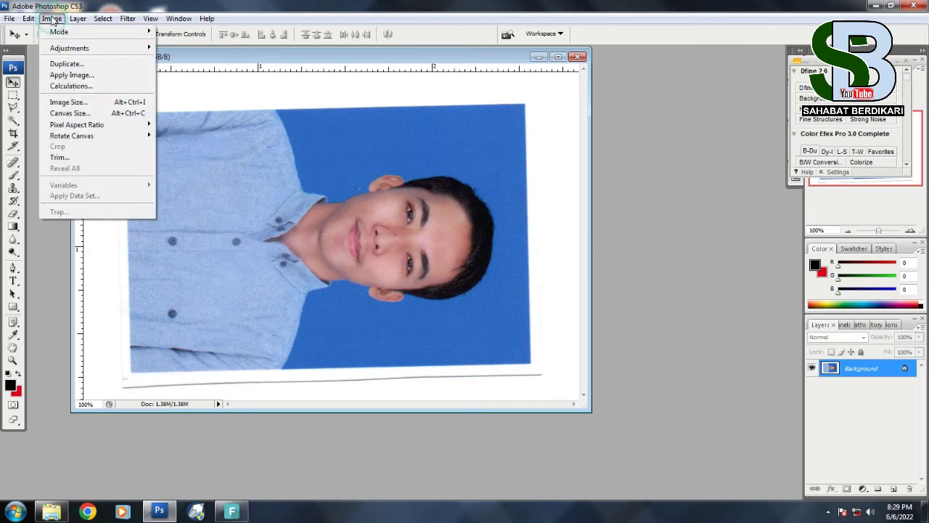
mouse_move(72, 136)
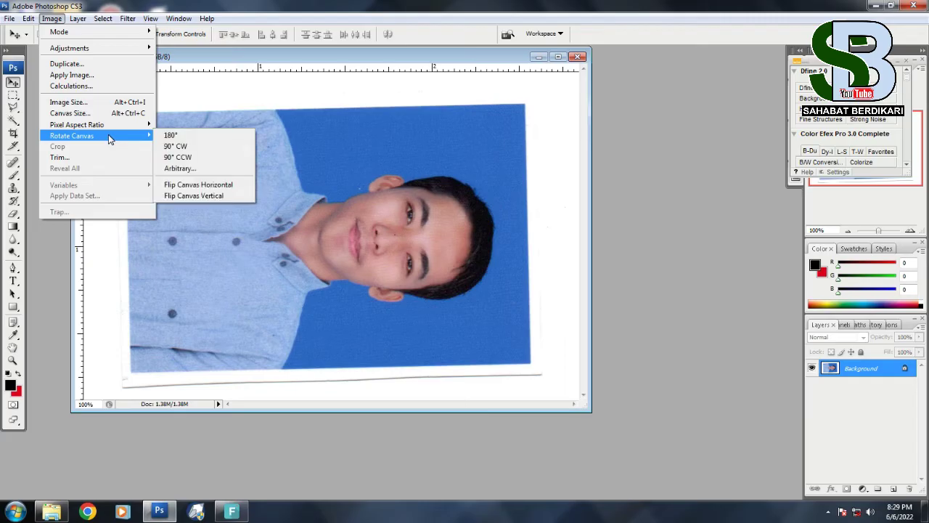
left_click(210, 163)
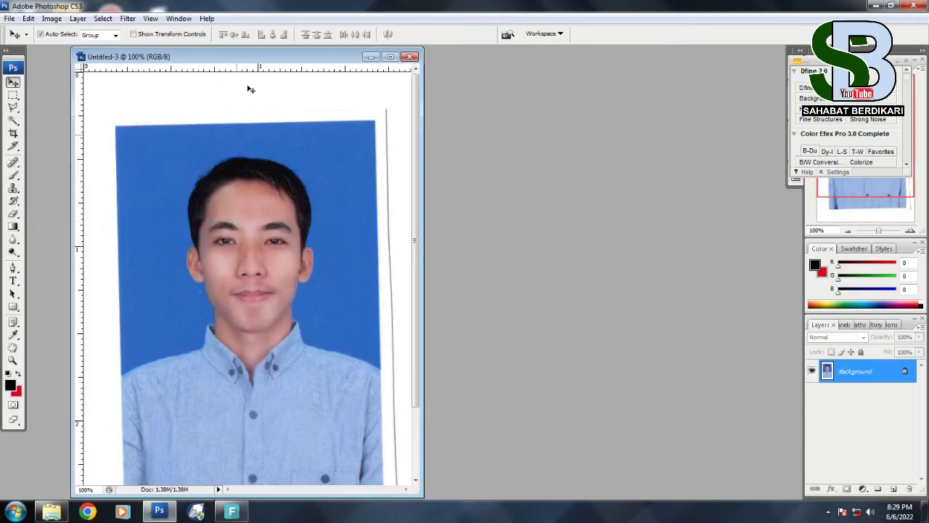
Step: Duplicate the photo to Layer 1 and rotate it about 1.8° to straighten the portrait
left_click_drag(249, 61, 277, 60)
key("ctrl+minus")
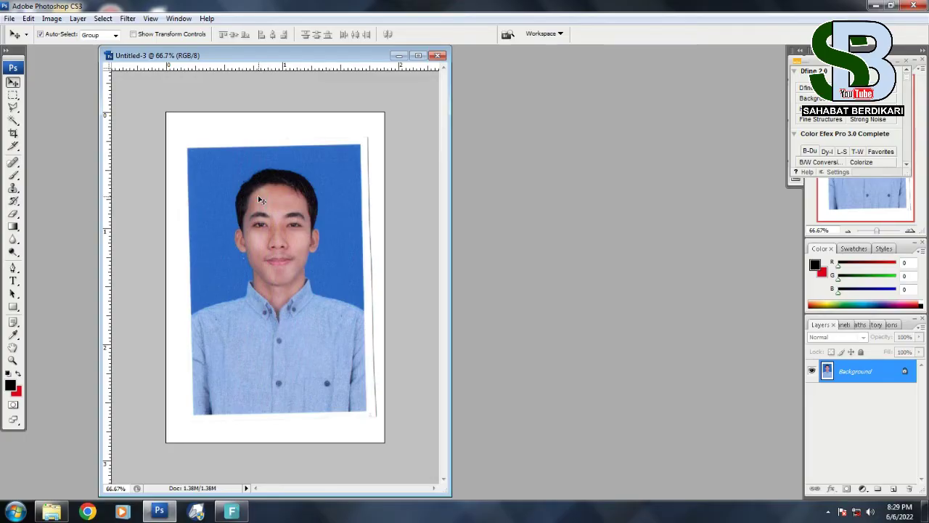
key("ctrl+j")
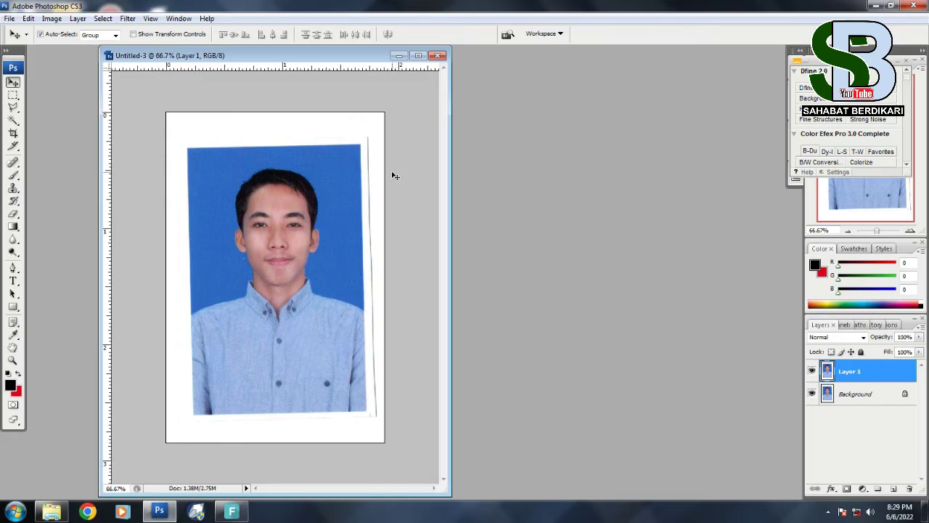
key("ctrl+t")
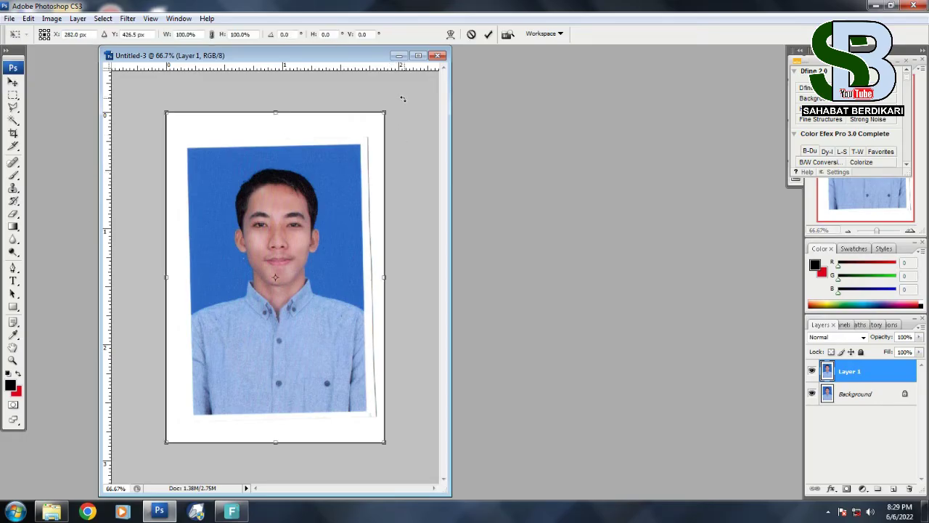
left_click_drag(388, 95, 397, 98)
key("Up")
key("Up")
key("Up")
key("Up")
key("Up")
key("Up")
key("Up")
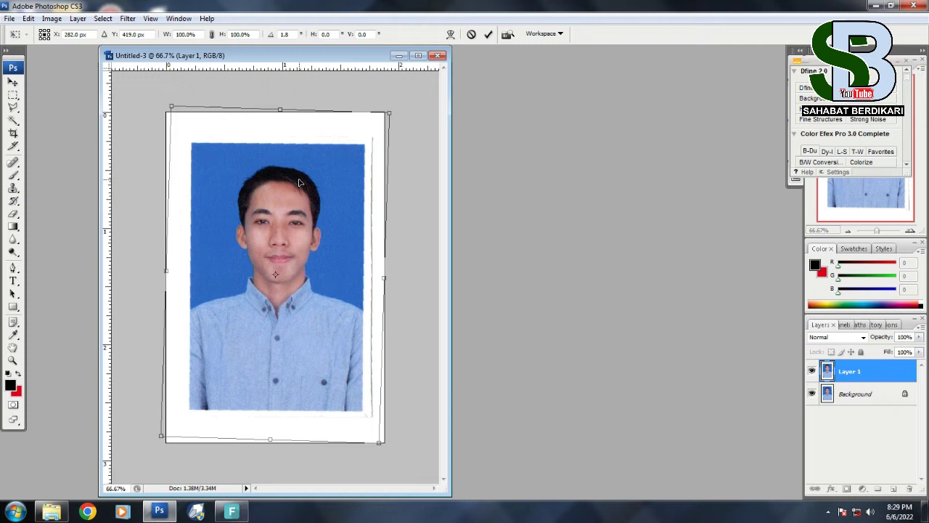
key("Return")
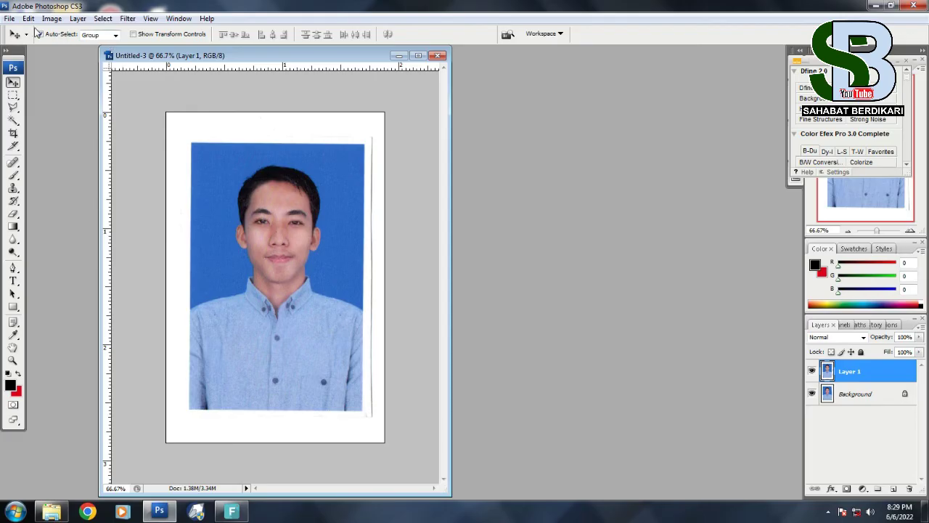
Step: Flatten the straightened photo into one Background layer and switch to the Crop tool
left_click(76, 18)
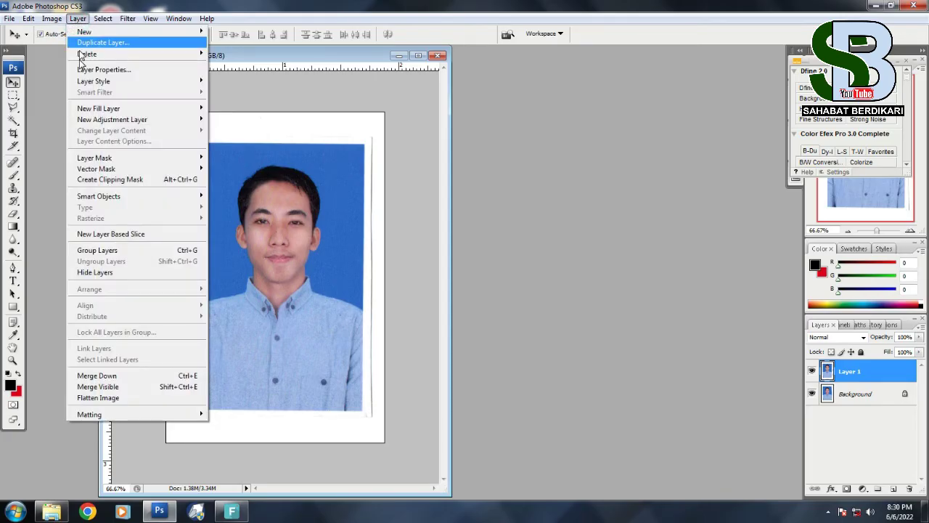
left_click(157, 398)
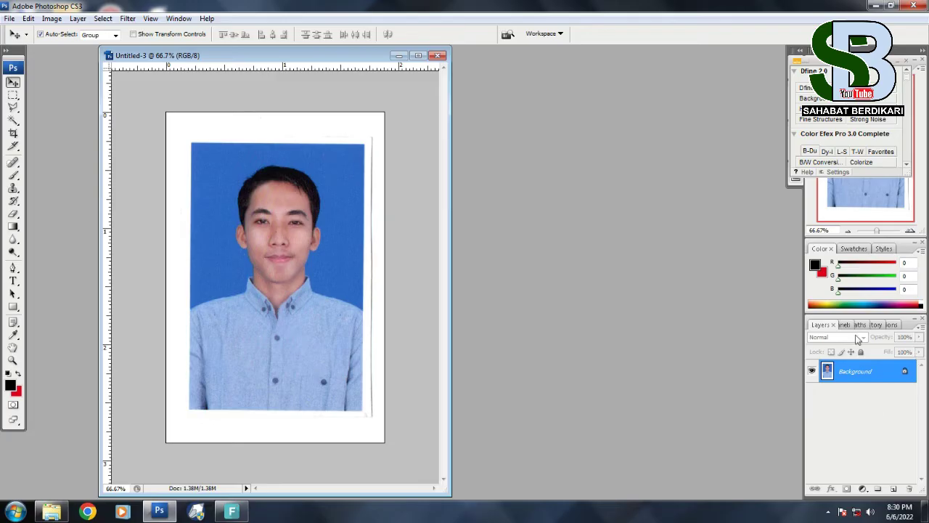
left_click(188, 57)
left_click_drag(156, 60, 120, 60)
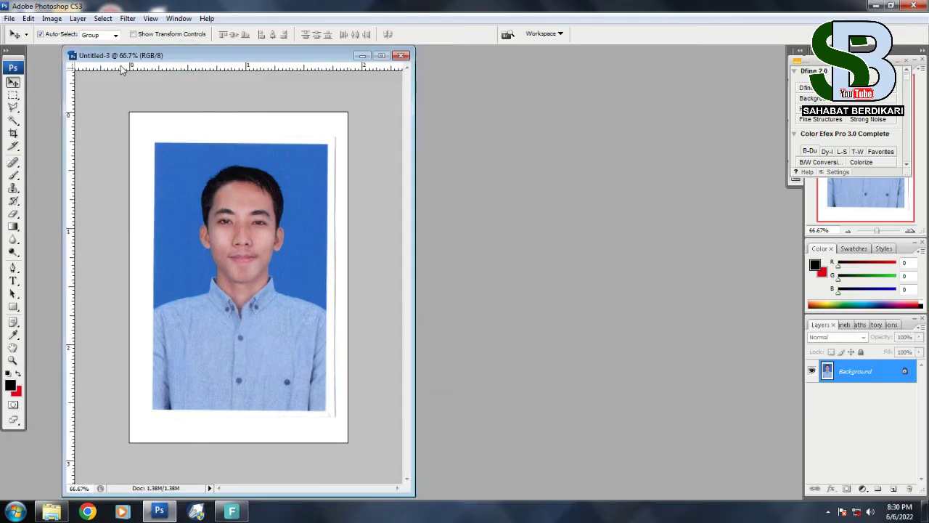
left_click(13, 131)
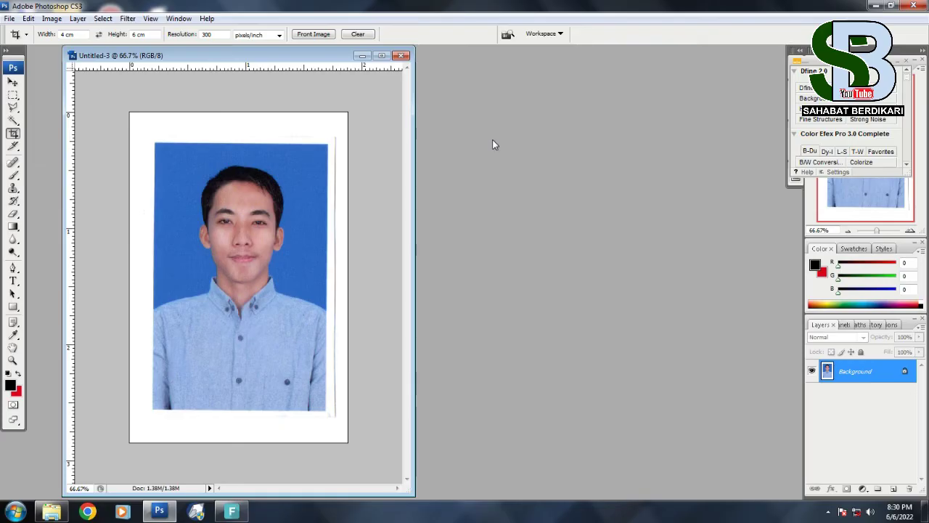
Step: Start a new document named kertas A4 with an 8.3-inch width
key("ctrl+n")
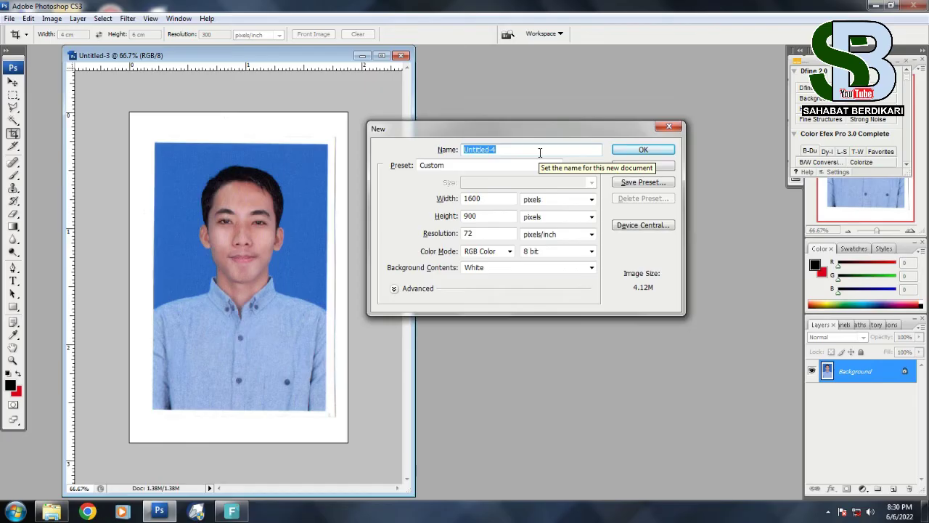
type("kertas A4")
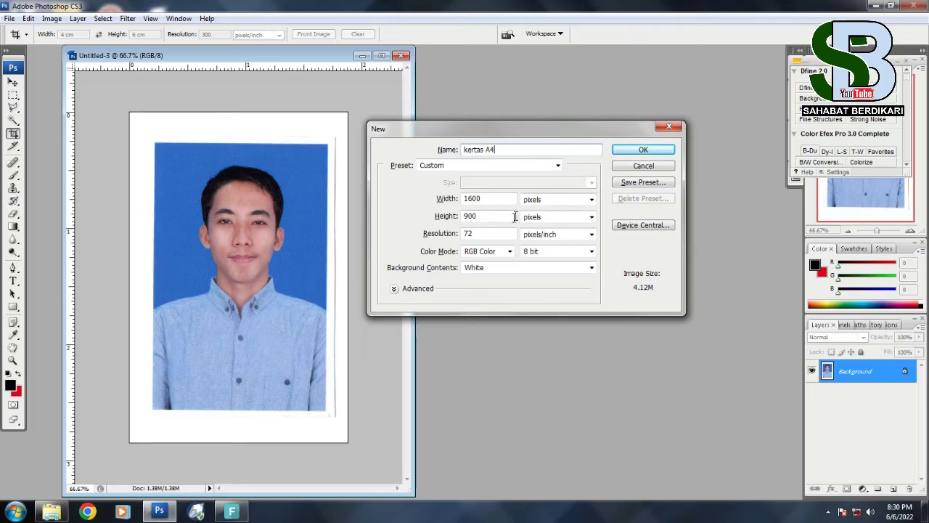
left_click(501, 199)
left_click_drag(501, 200, 452, 200)
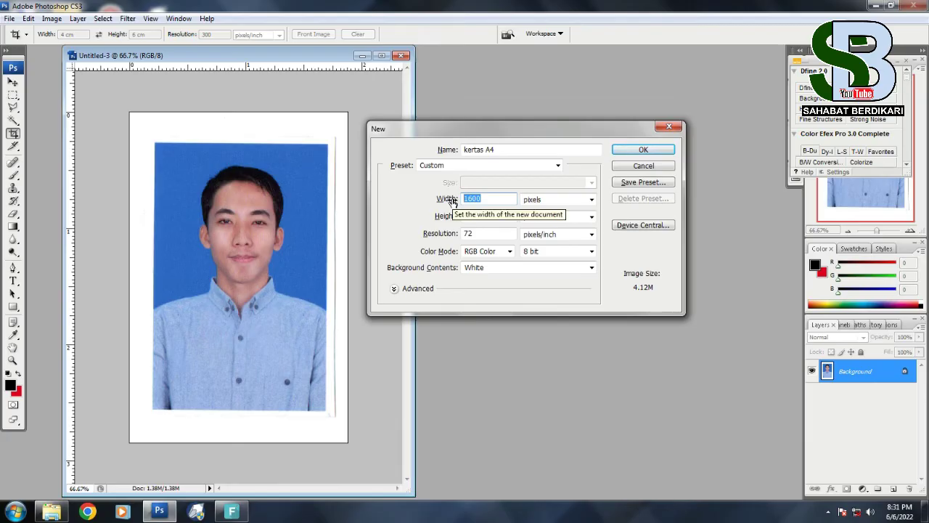
type("8")
type(".2")
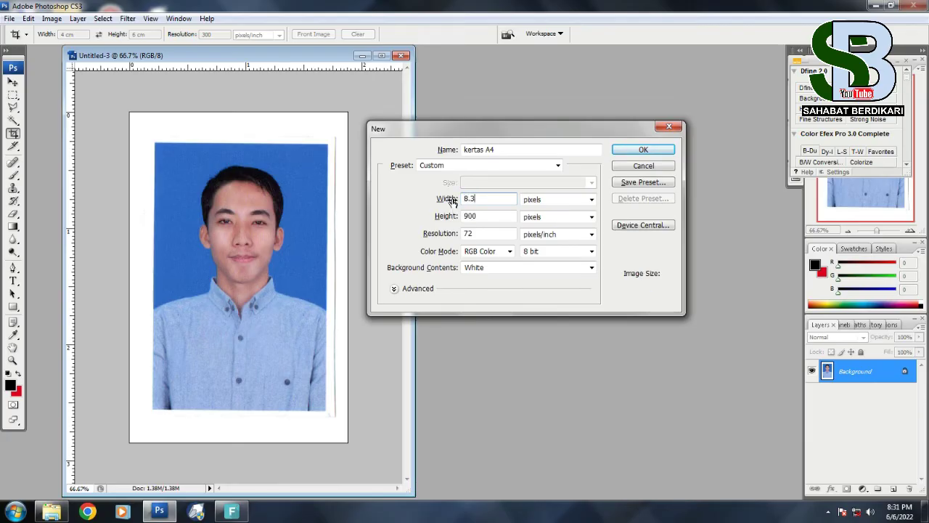
left_click(591, 199)
left_click(488, 199)
left_click(556, 165)
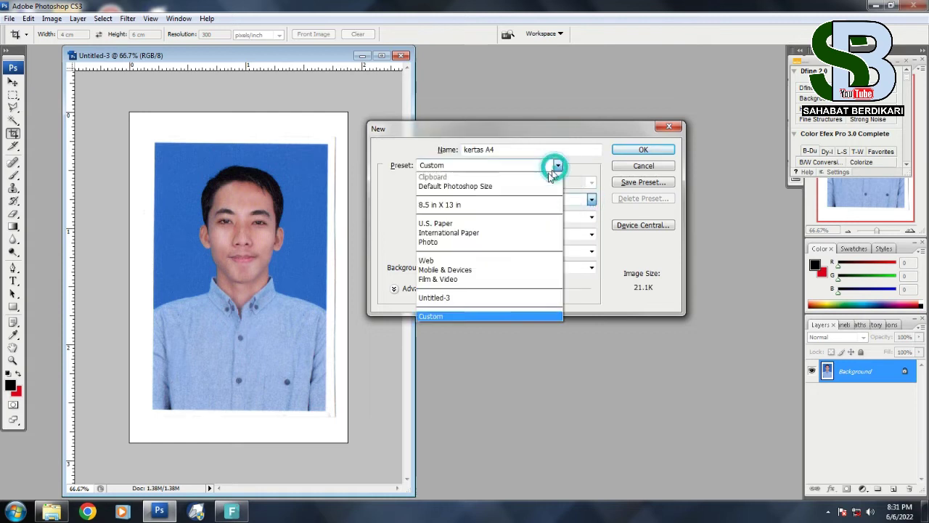
left_click(518, 201)
double_click(479, 198)
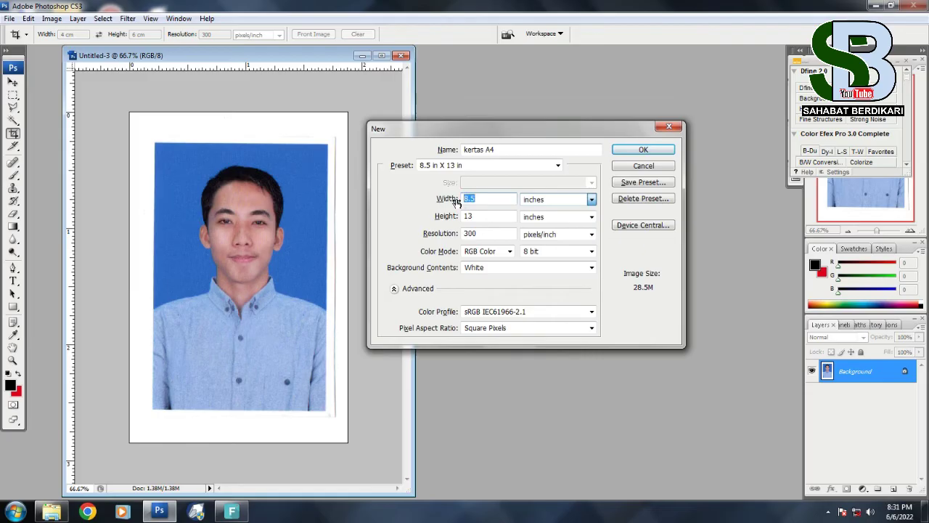
type("8.")
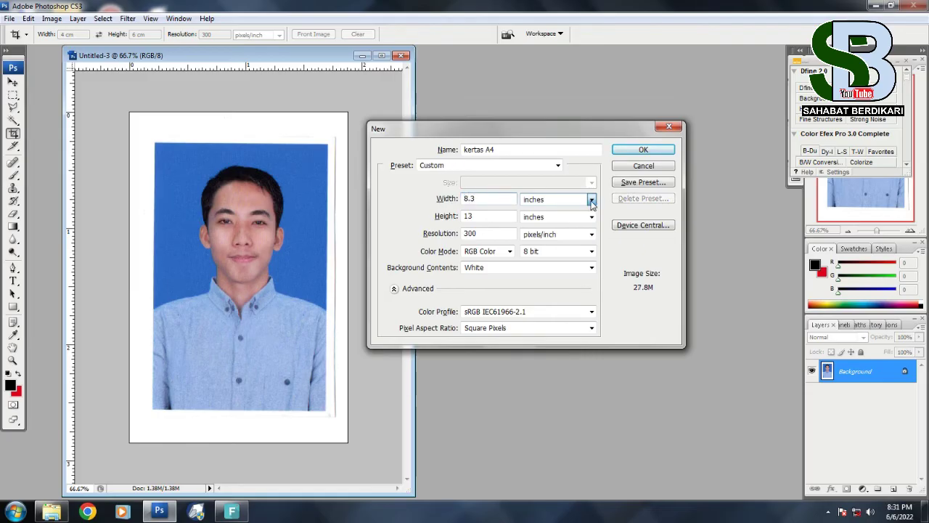
left_click(591, 200)
left_click(563, 221)
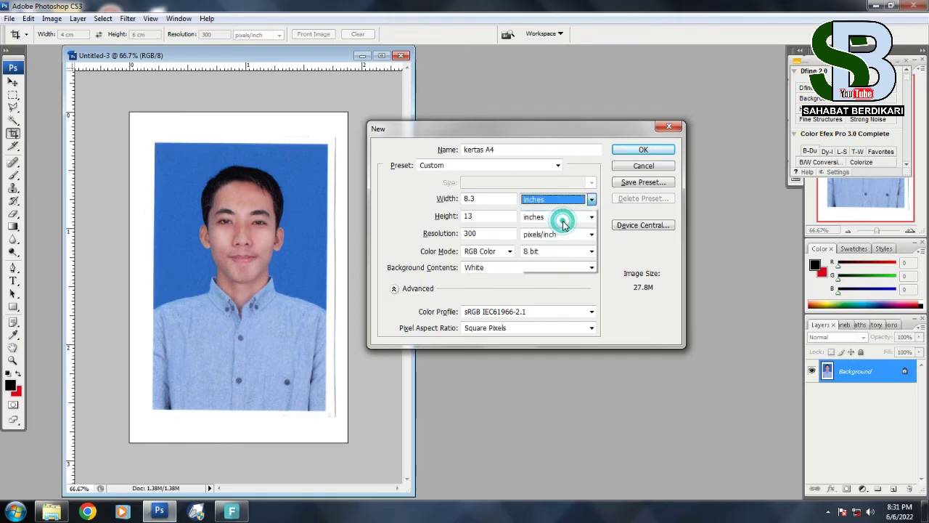
Step: Give kertas A4 an 11.7-inch height and 300 pixels/inch resolution, and create it
double_click(489, 213)
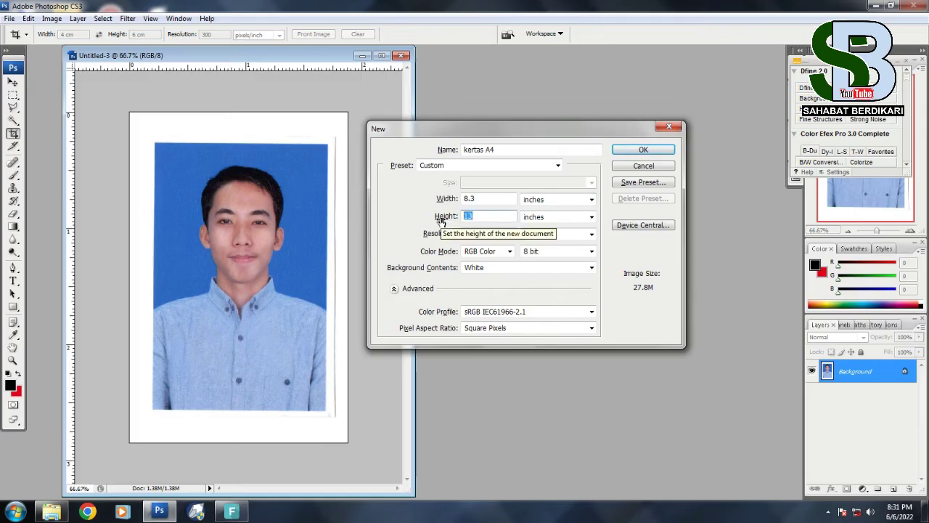
type("11.7")
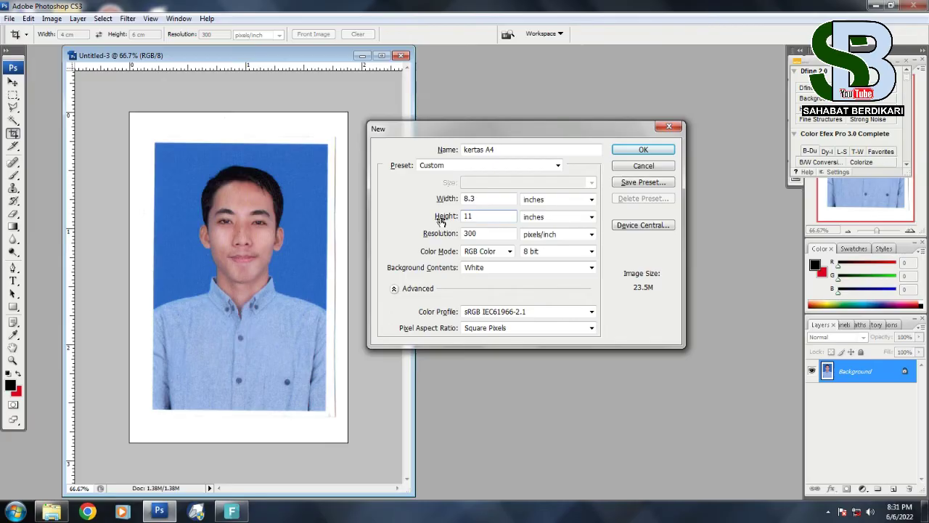
left_click(591, 217)
left_click(584, 238)
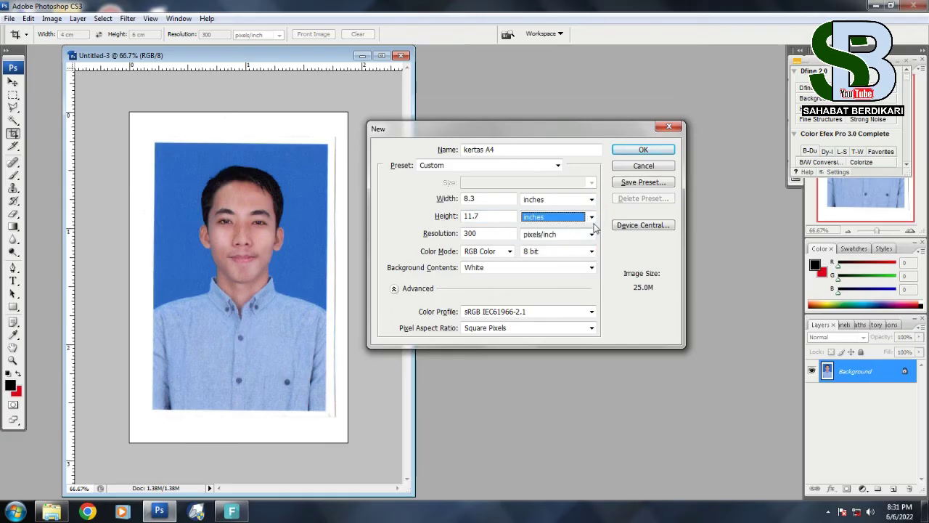
double_click(499, 235)
type("300")
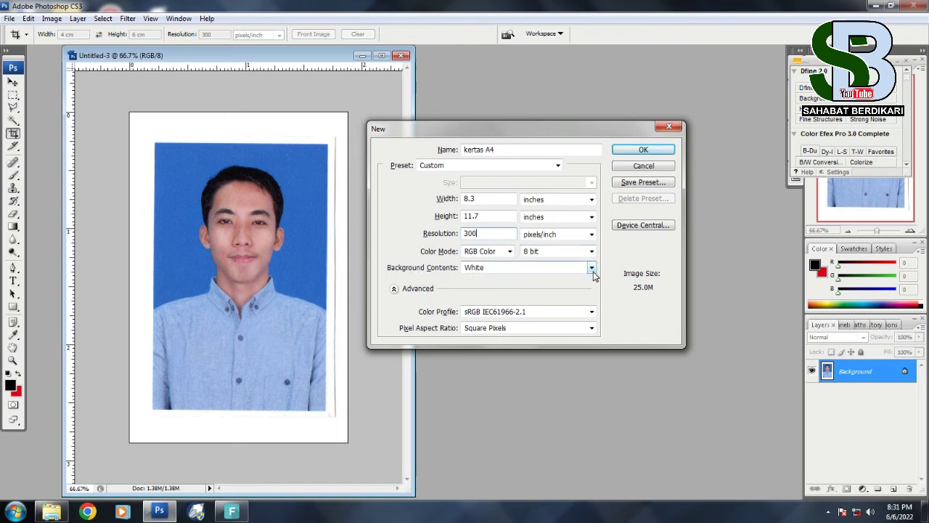
left_click(650, 150)
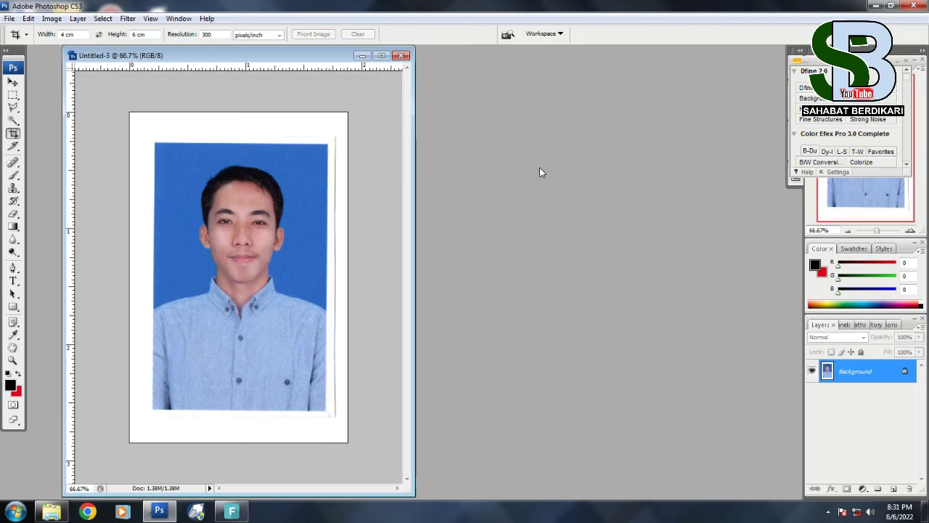
Step: Place the kertas A4 window beside the photo, zoomed out, with the photo document active
left_click(144, 59)
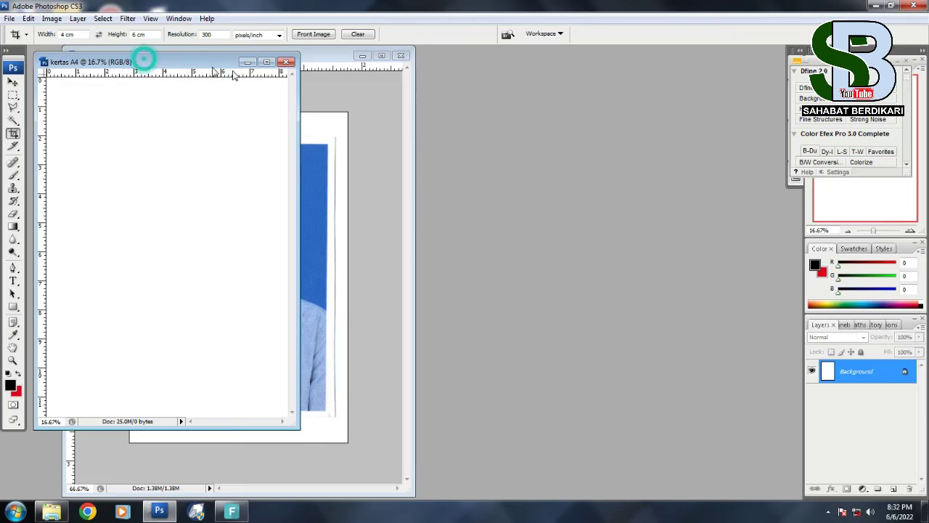
left_click_drag(234, 76, 540, 112)
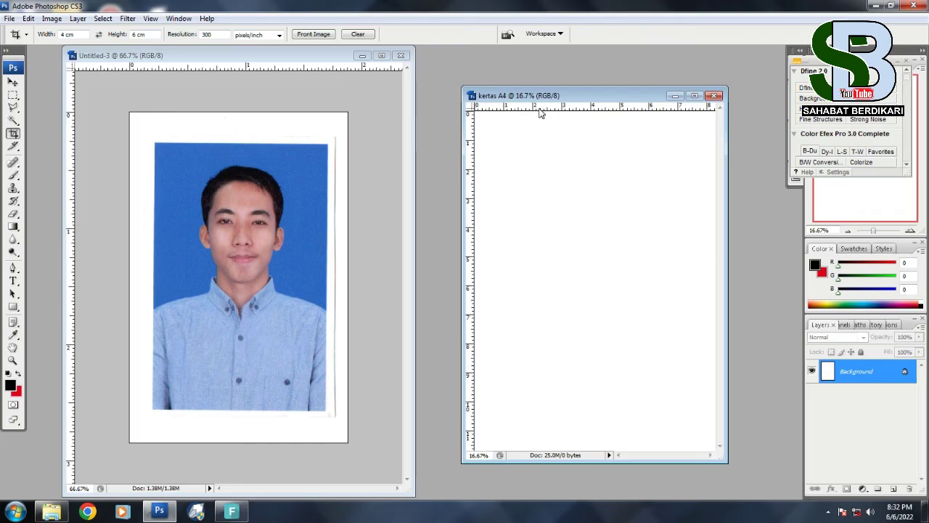
key("ctrl+minus")
mouse_move(550, 99)
left_mouse_down()
mouse_move(527, 105)
mouse_move(541, 102)
left_mouse_up()
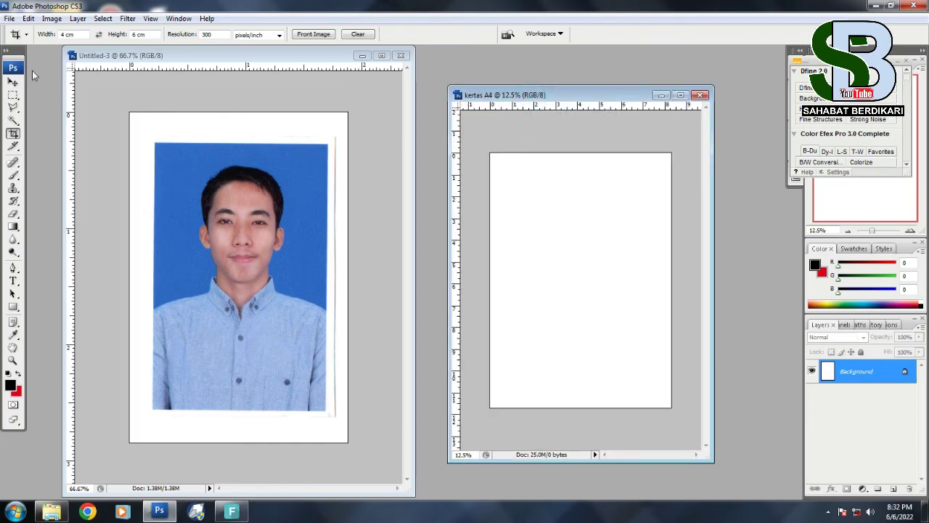
left_click(13, 82)
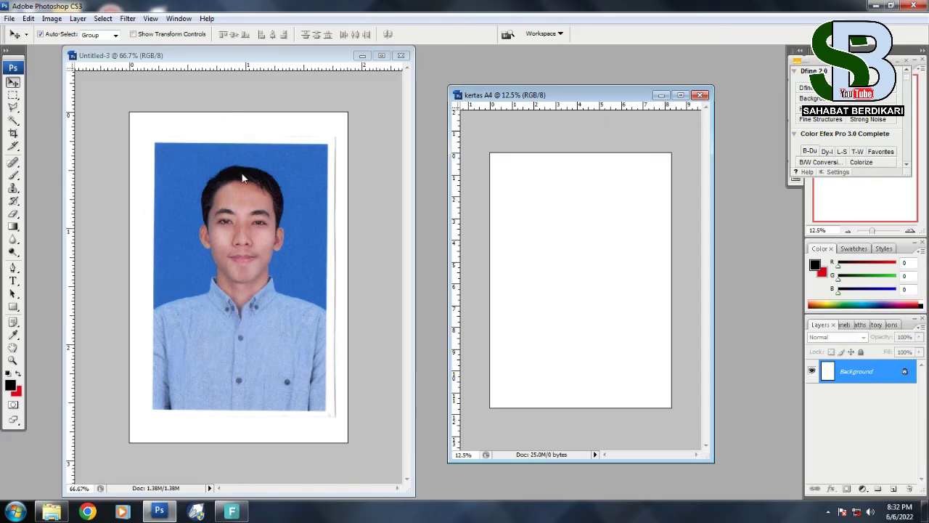
left_click_drag(218, 55, 241, 55)
Step: Set the Crop tool to 4 cm width, 6 cm height at 300 pixels/inch
left_click(14, 133)
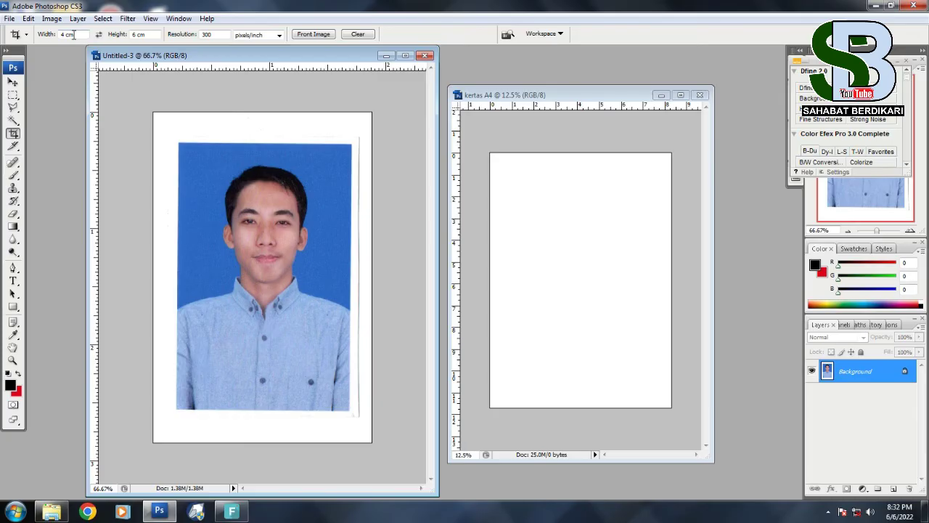
left_click(47, 34)
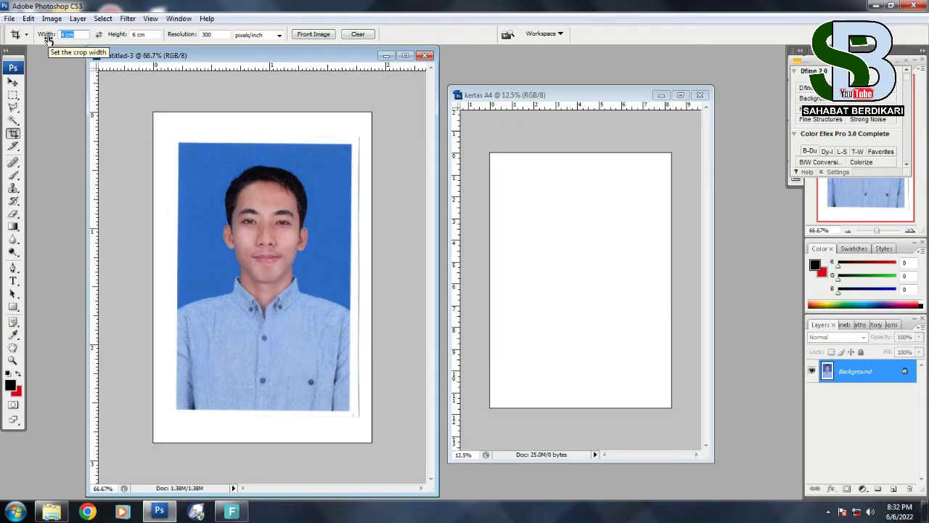
left_click(85, 34)
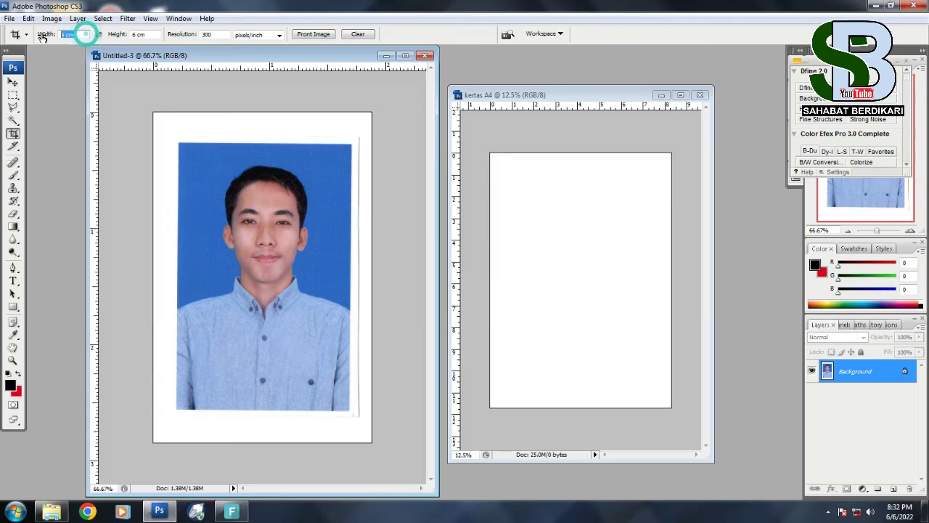
type("4cm")
key("Tab")
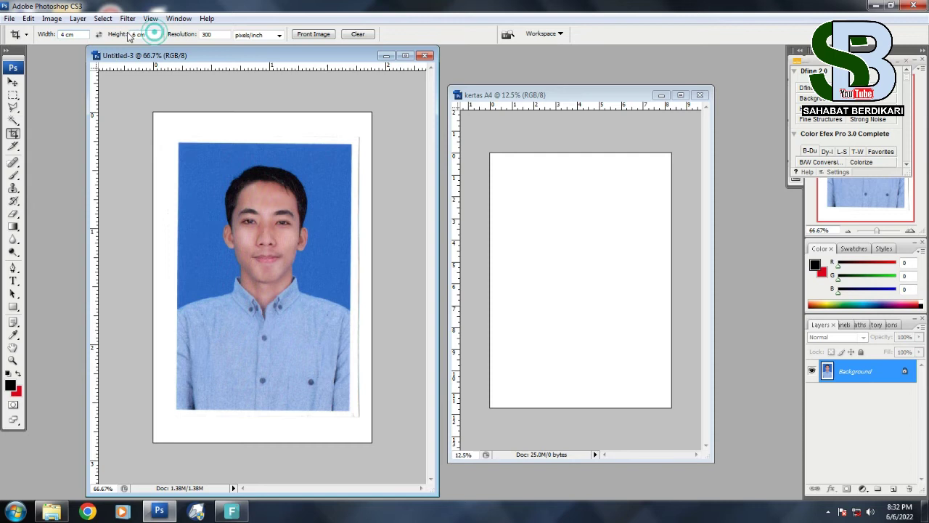
type("cm")
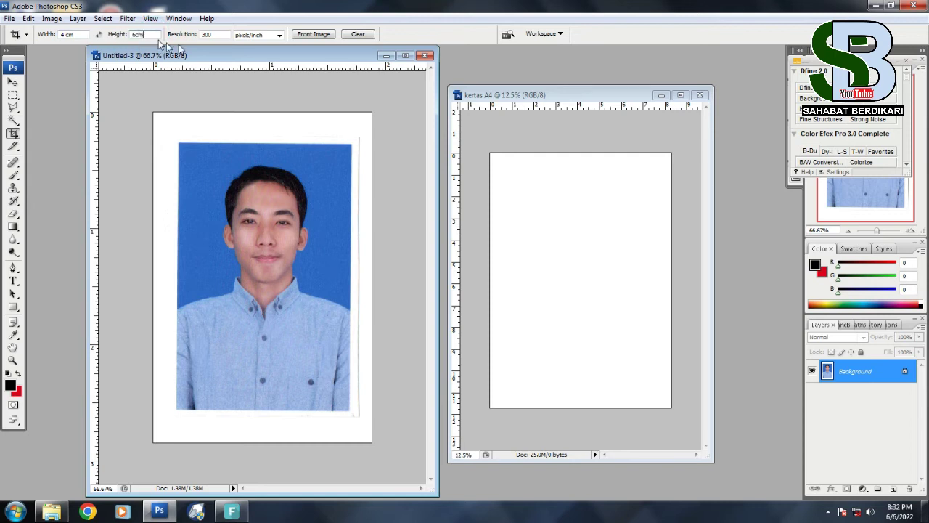
left_click(206, 34)
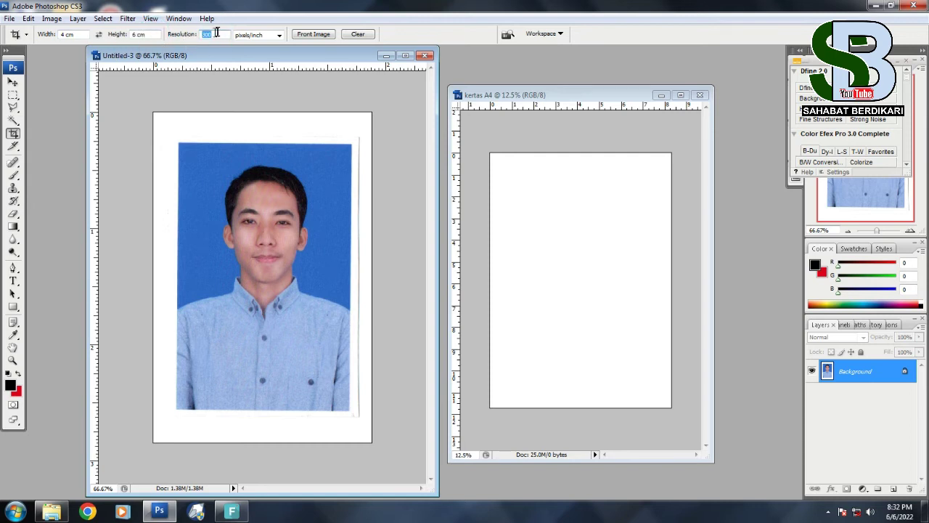
left_click(279, 35)
left_click(275, 48)
Step: Crop the portrait to a 4 × 6 cm pass photo, trimming the white border
left_click_drag(180, 143, 392, 400)
left_click_drag(393, 400, 386, 394)
left_click_drag(338, 155, 356, 126)
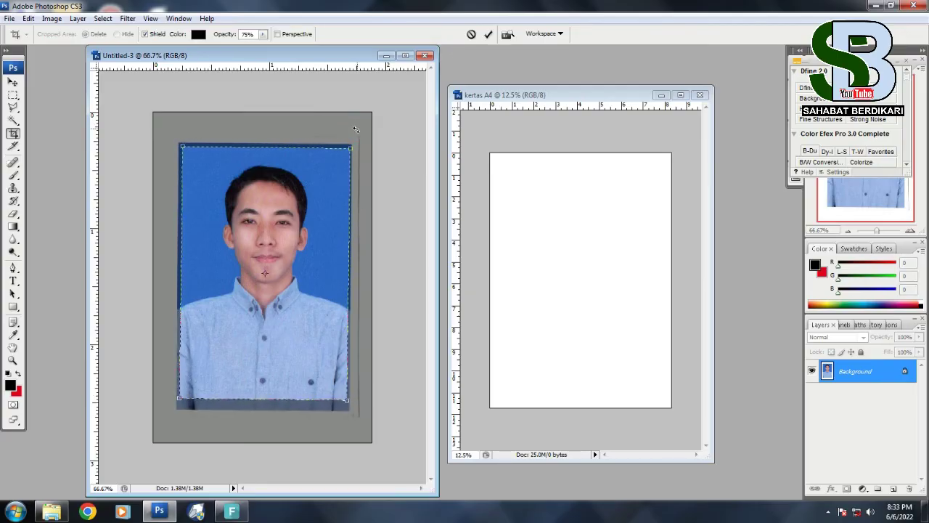
key("Return")
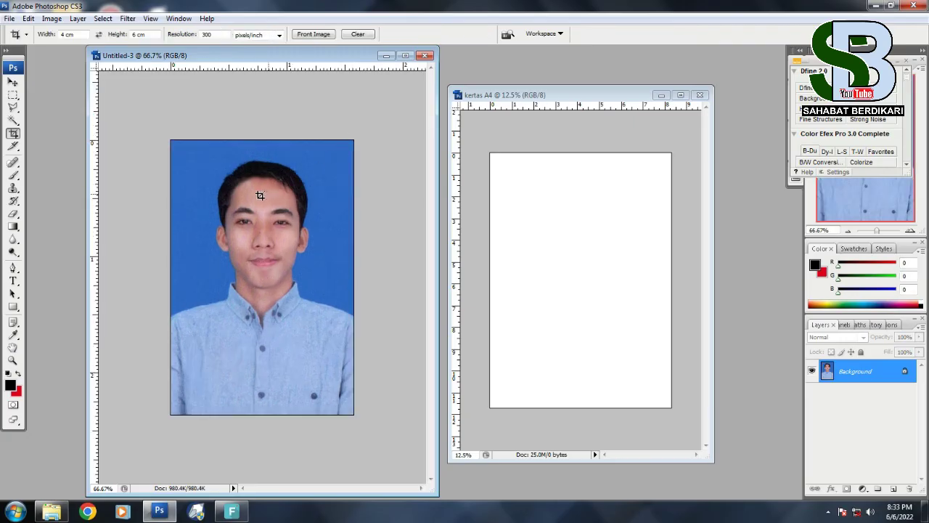
Step: Copy the cropped photo onto the A4 page as a row of four along the top
left_click(12, 81)
left_click_drag(207, 57, 197, 69)
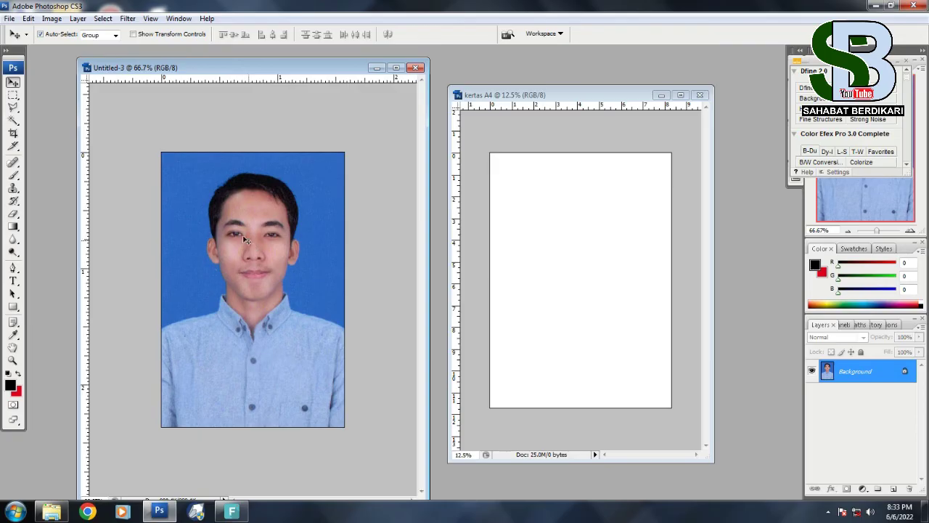
mouse_move(388, 243)
left_mouse_down()
mouse_move(545, 247)
mouse_move(513, 179)
left_mouse_up()
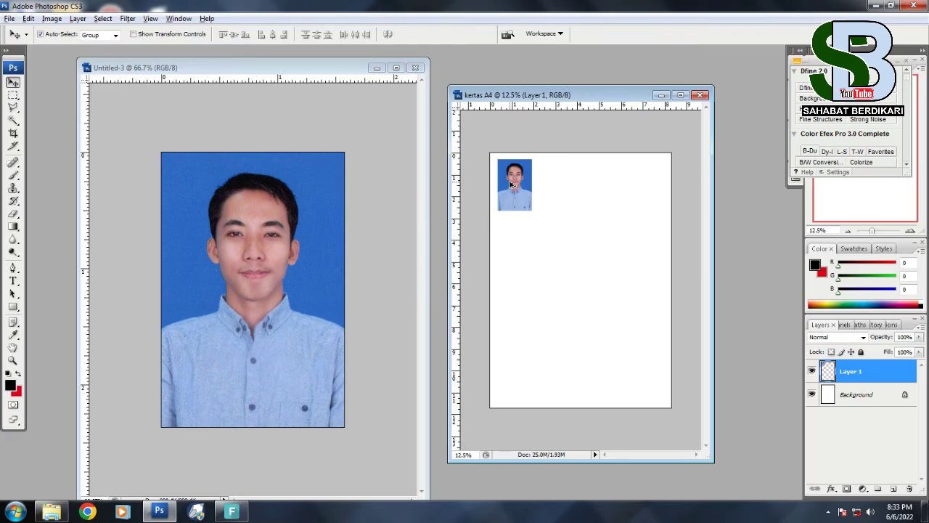
left_click_drag(511, 185, 549, 184)
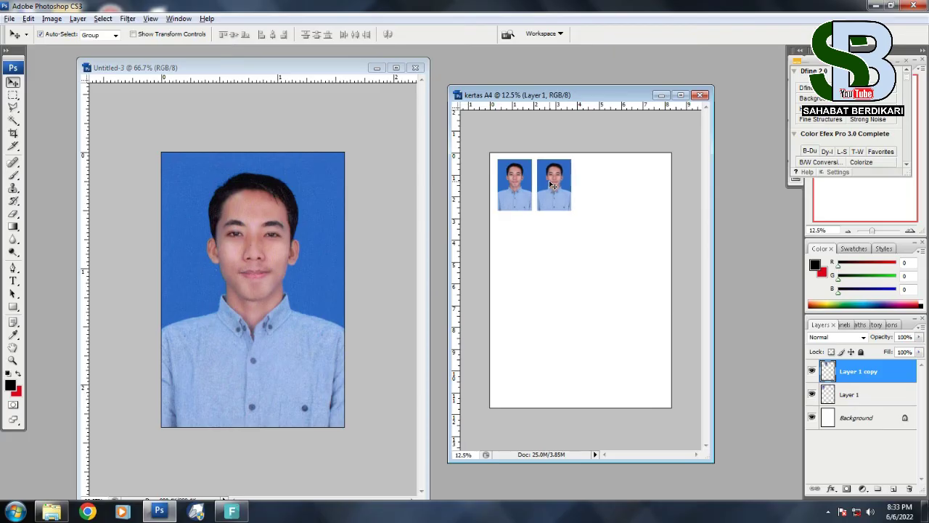
left_click_drag(581, 184, 594, 187)
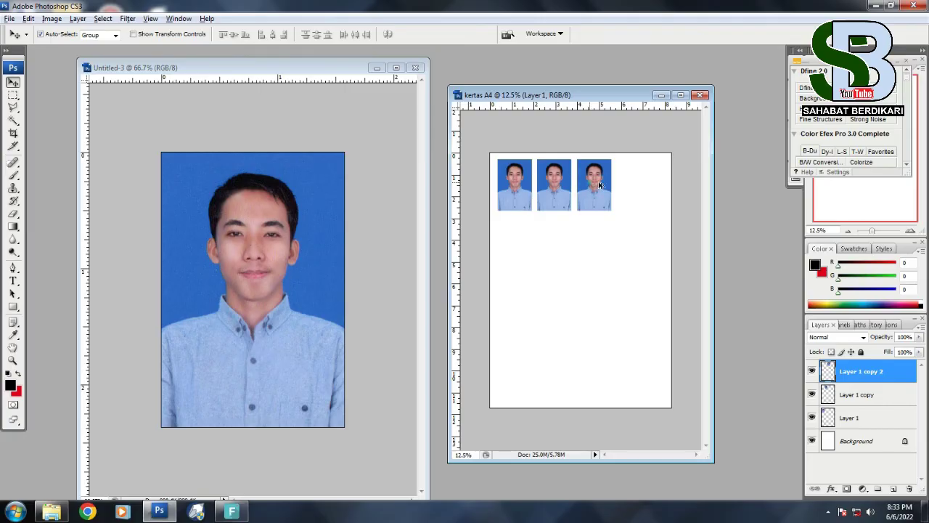
left_click_drag(599, 185, 642, 186)
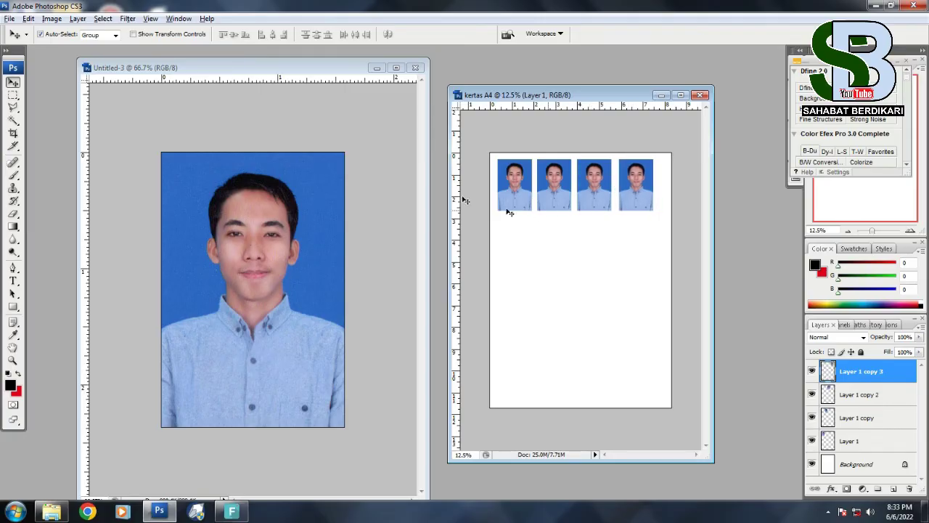
left_click(13, 133)
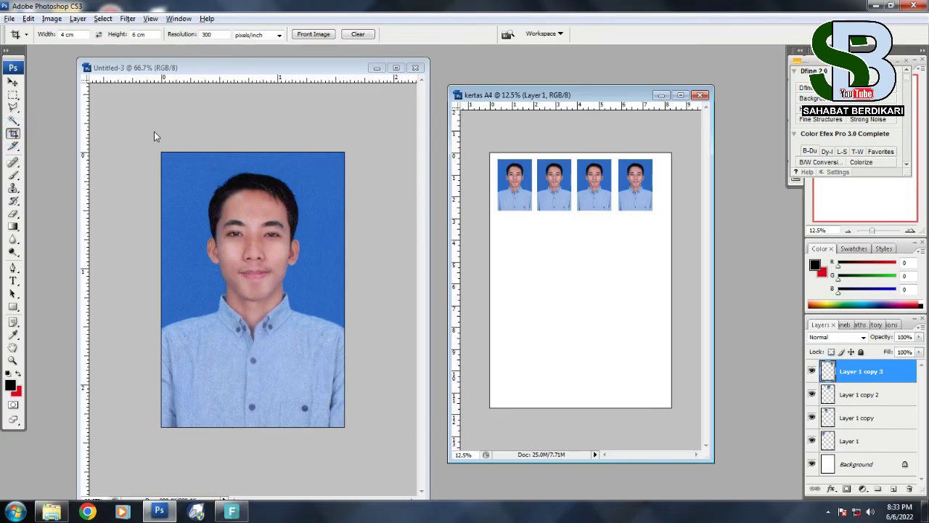
Step: Crop the original portrait to a 3 × 4 cm pass photo at 300 ppi, trimming the lower shirt
left_click(154, 131)
double_click(65, 34)
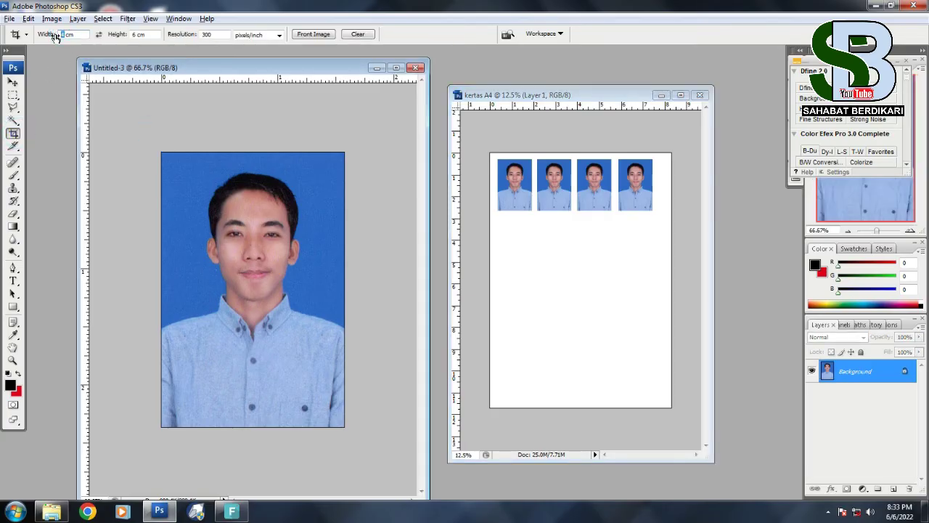
type("34 cm")
mouse_move(145, 134)
left_mouse_down()
mouse_move(439, 438)
mouse_move(373, 373)
left_mouse_up()
key("Down")
key("Down")
key("Down")
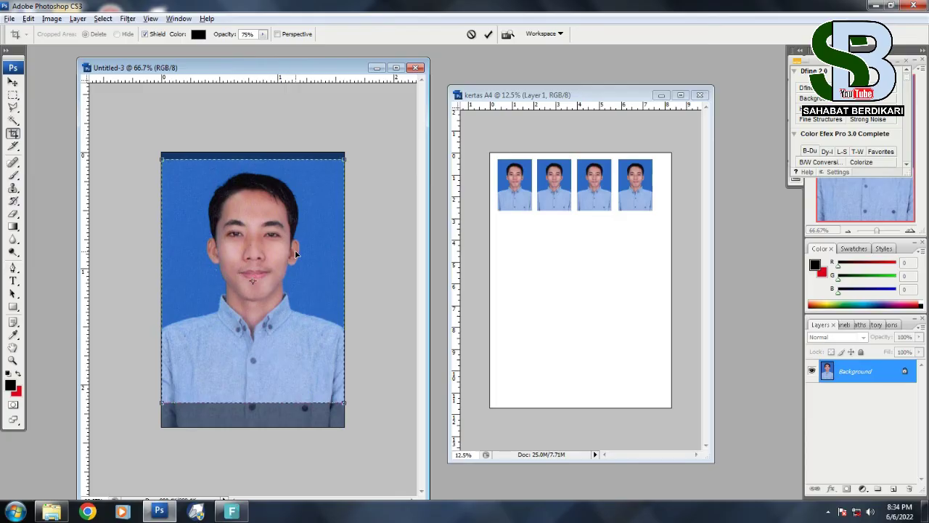
key("Return")
key("v")
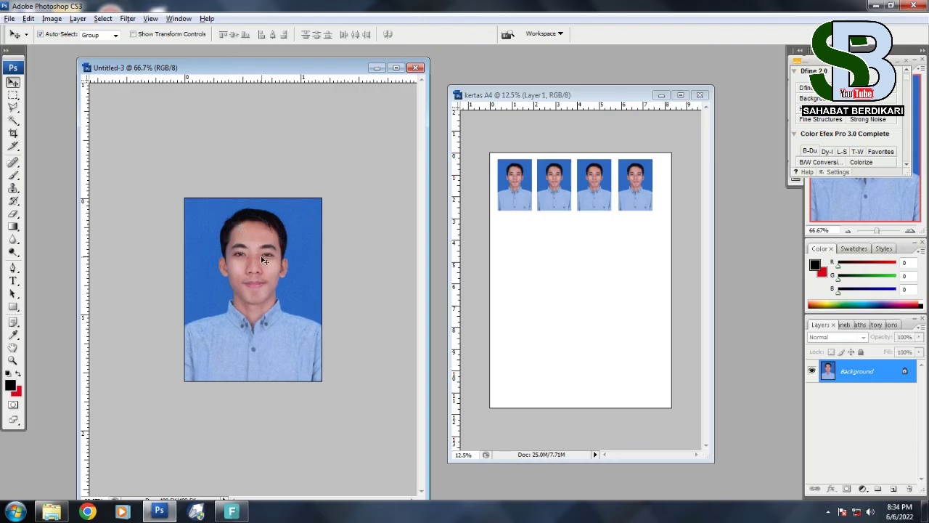
Step: Place the small cropped photo on the kertas A4 page and duplicate it into a row beneath the large prints
mouse_move(364, 253)
left_mouse_down()
mouse_move(518, 246)
mouse_move(511, 234)
left_mouse_up()
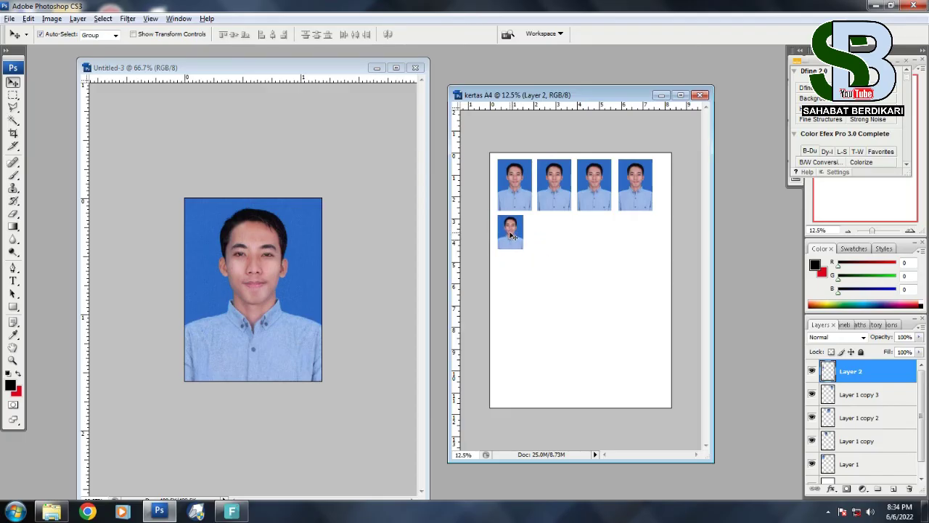
left_click_drag(650, 248, 512, 187)
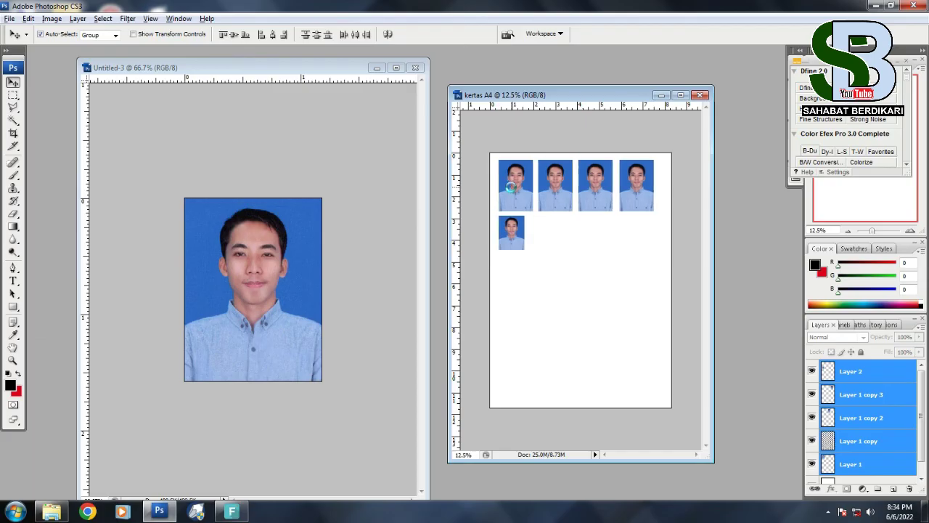
left_click_drag(549, 229, 506, 252)
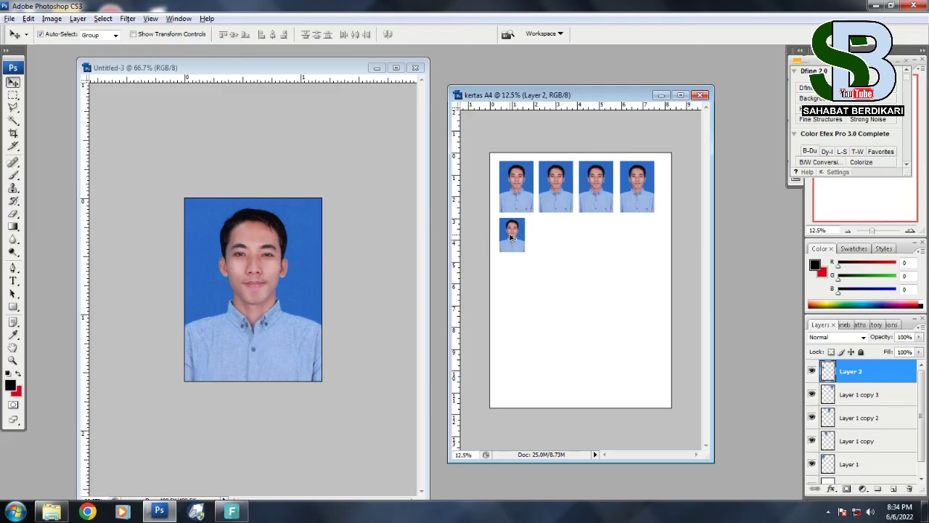
left_click_drag(508, 230, 607, 243)
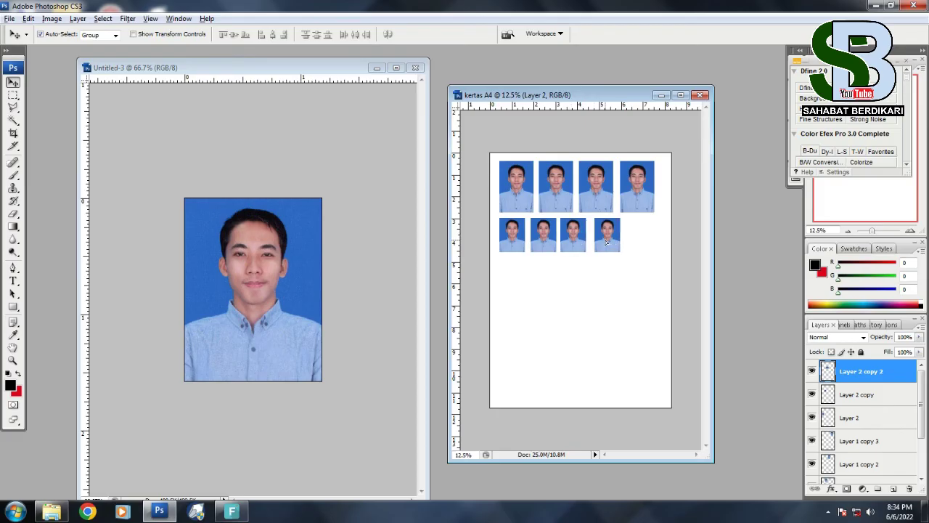
left_click_drag(551, 97, 573, 100)
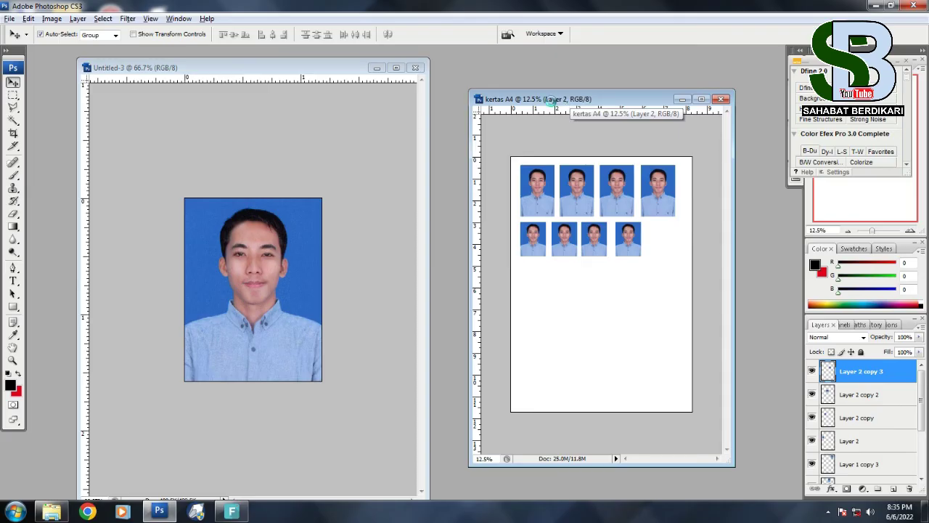
Step: Open printing for the kertas A4 sheet with EPSON L3110 Series as the printer
key("ctrl+p")
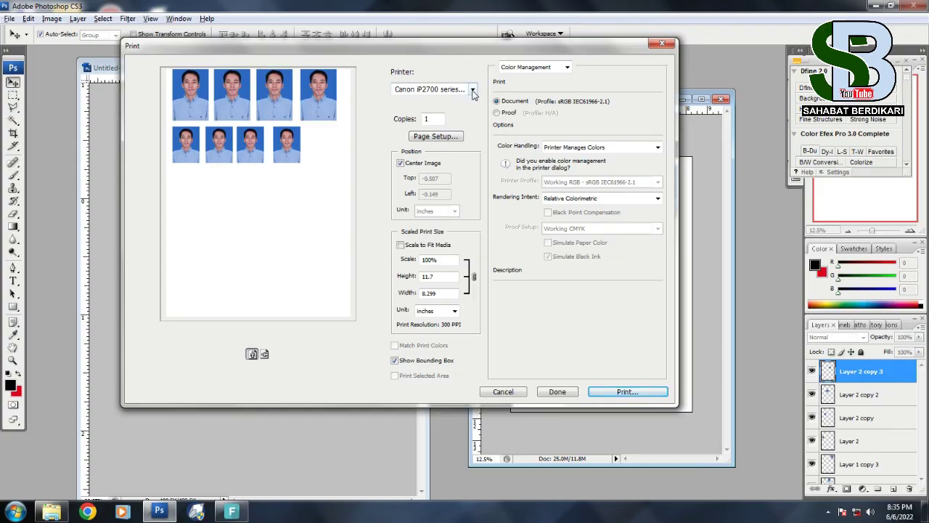
left_click(471, 89)
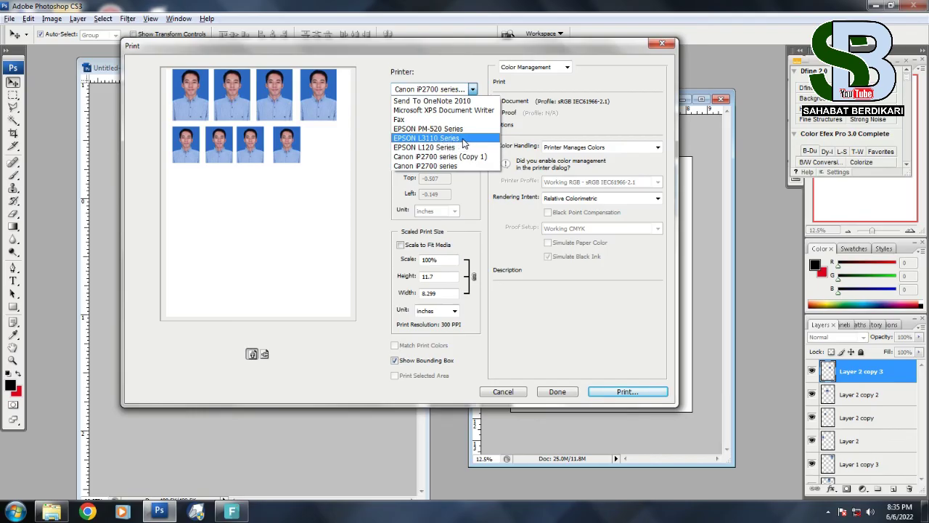
left_click(465, 140)
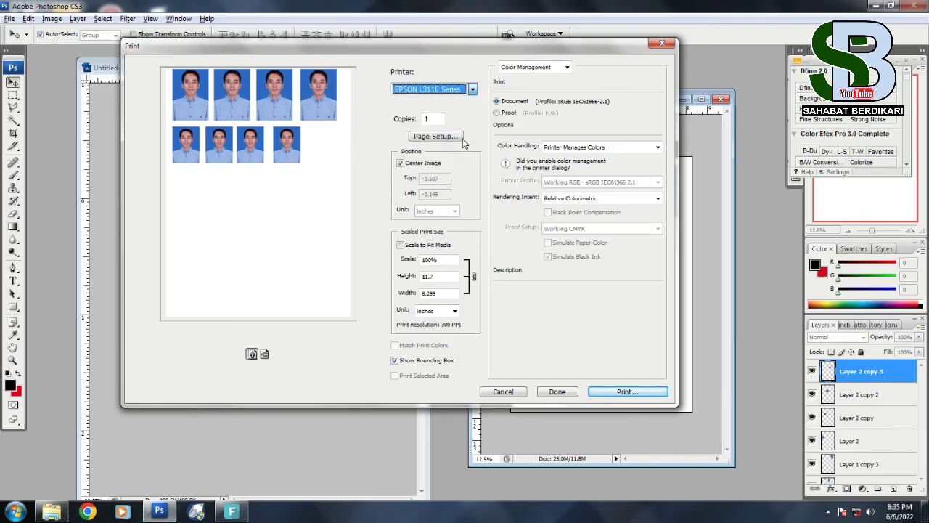
left_click(445, 139)
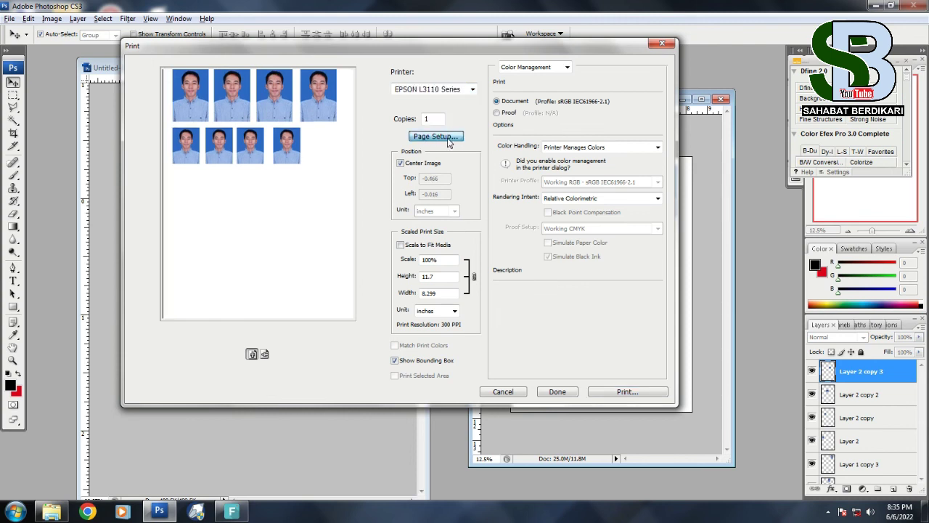
Step: Set the Epson to A4 paper, Premium Presentation Paper Matte and High quality, then confirm
left_click(418, 111)
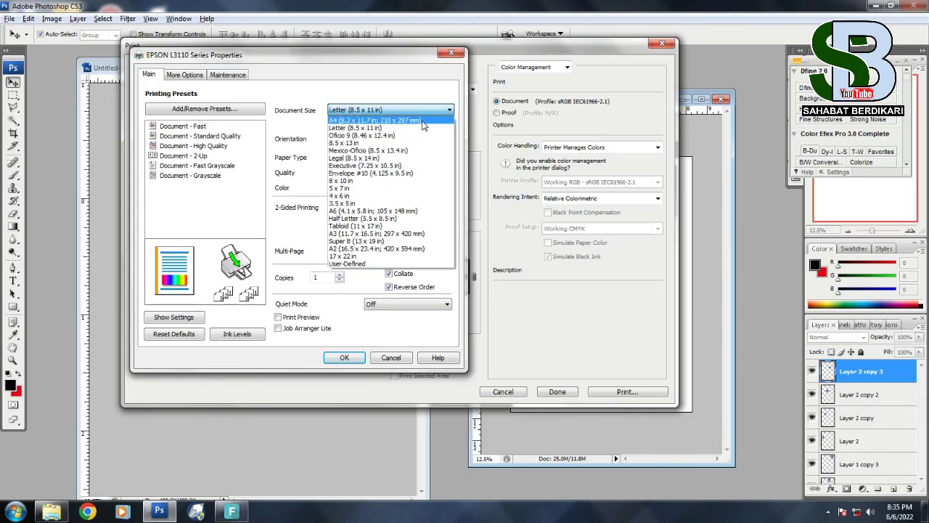
left_click(423, 121)
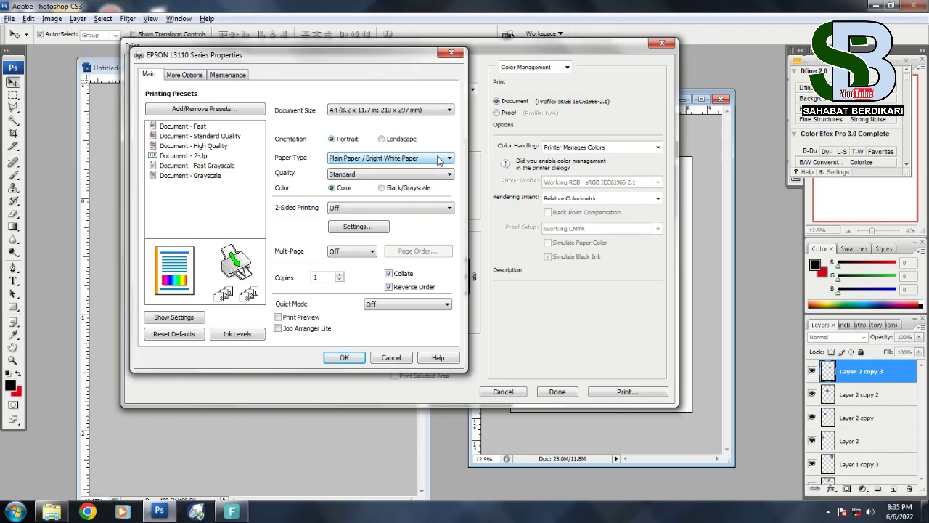
left_click(438, 160)
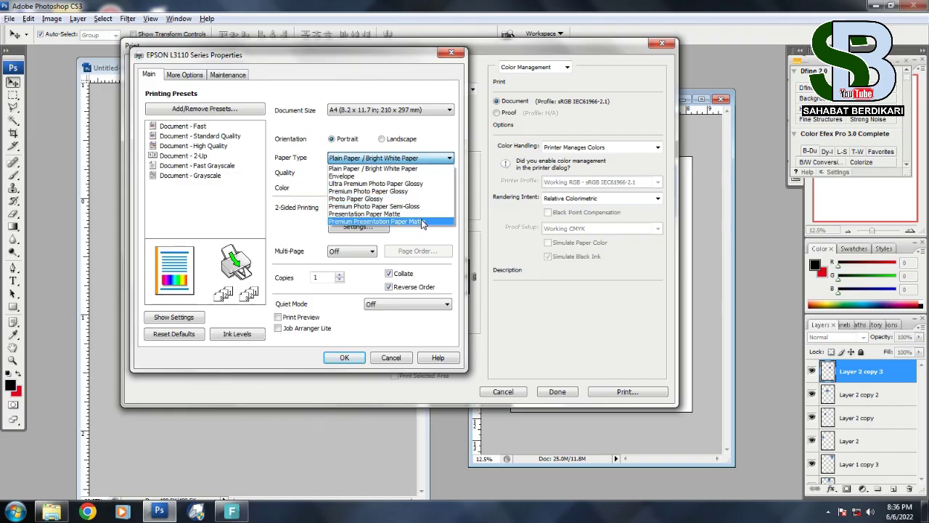
left_click(423, 222)
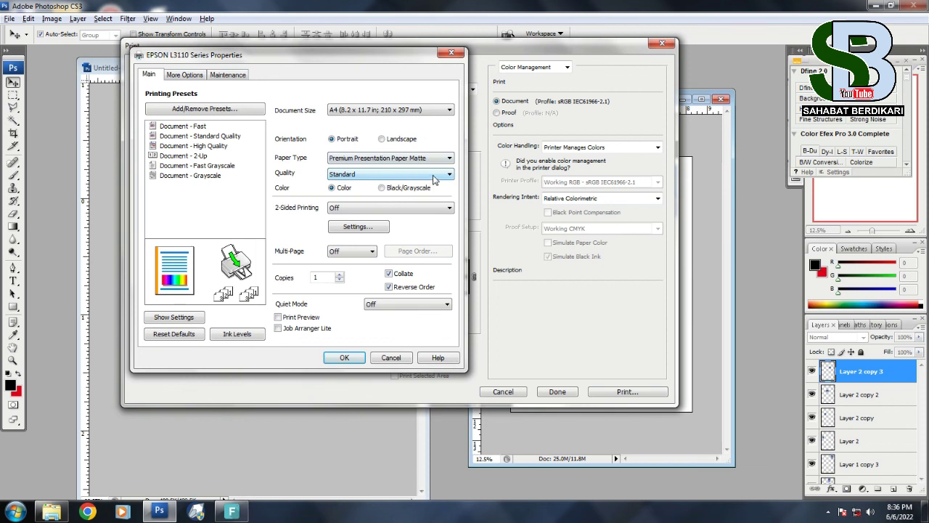
left_click(433, 176)
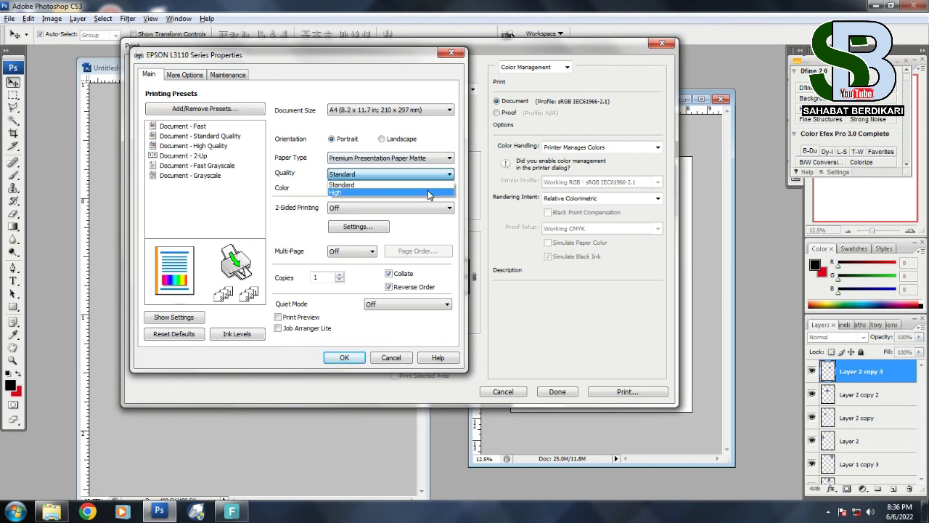
left_click(428, 193)
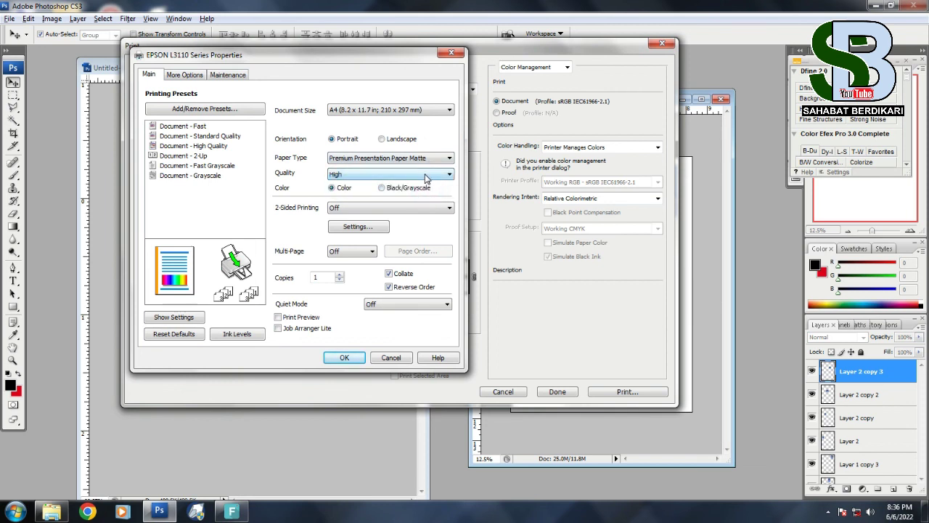
mouse_move(390, 63)
left_mouse_down()
mouse_move(511, 106)
mouse_move(506, 91)
left_mouse_up()
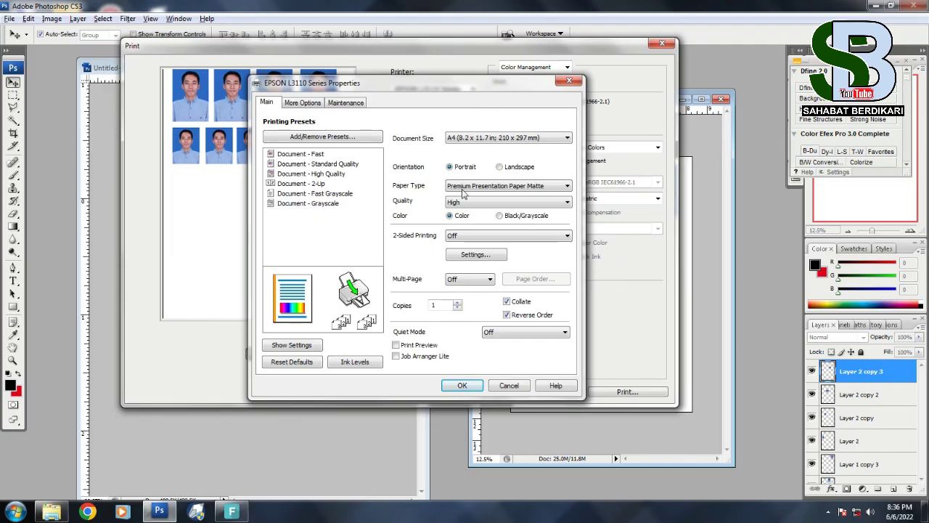
left_click(461, 385)
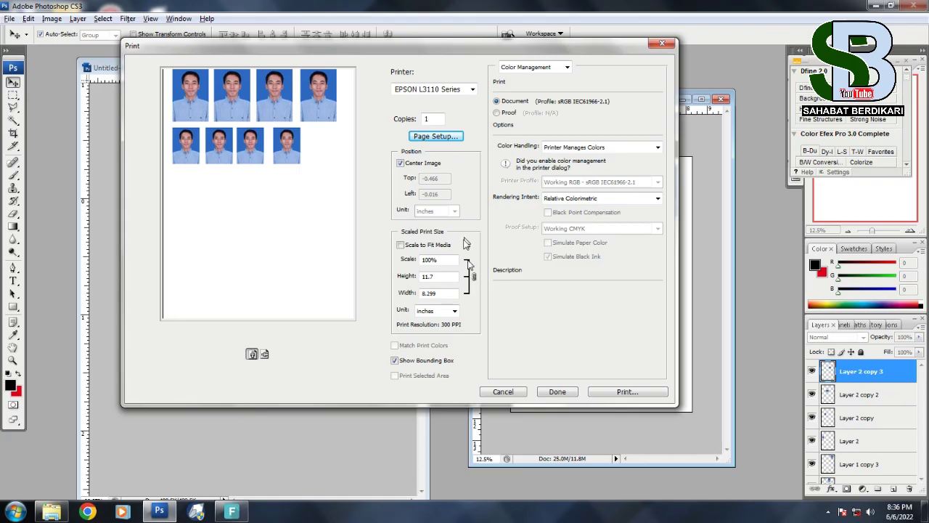
Step: Print the photo sheet on the EPSON L3110, proceeding past the clipping warning
left_click(628, 391)
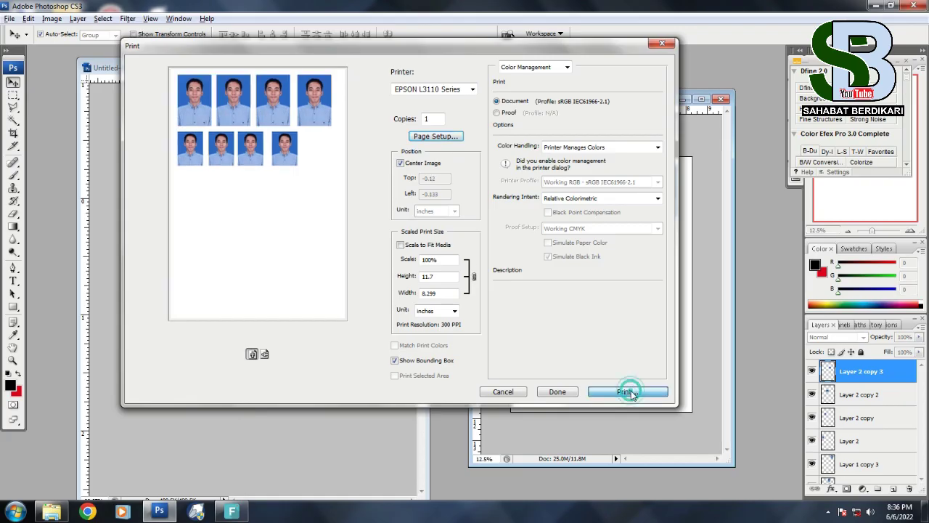
left_click(448, 202)
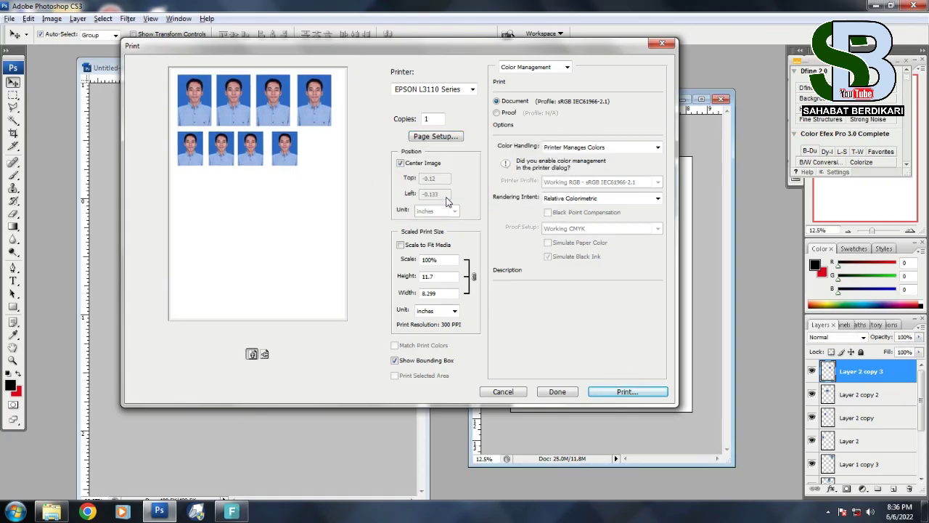
left_click(152, 237)
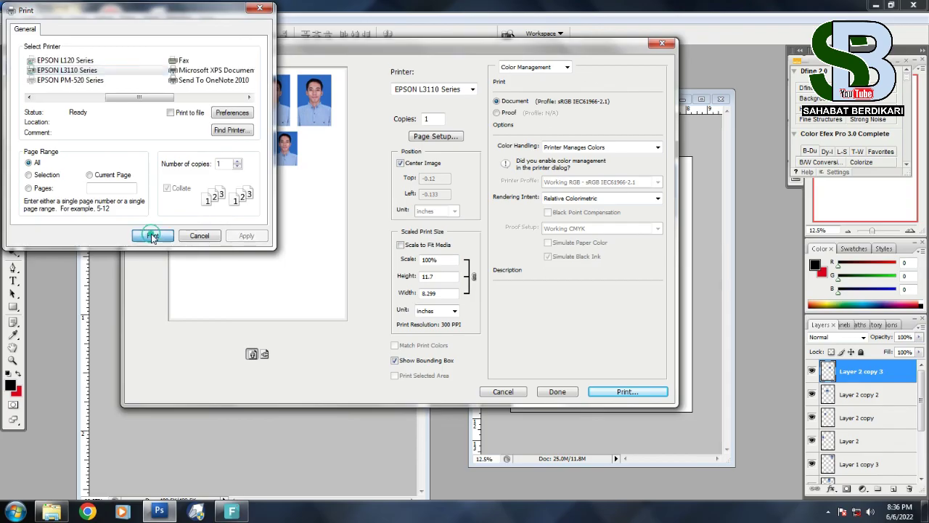